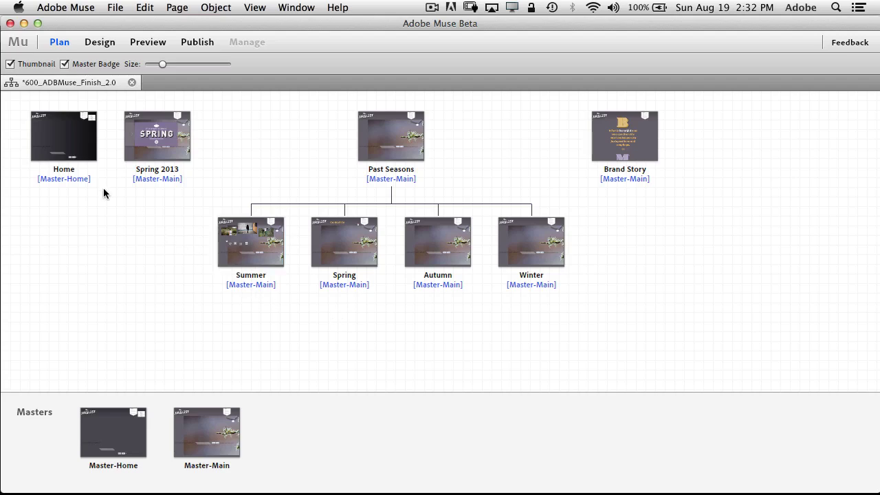
Open the Home page and set its browser fill to a gradient
mouse_move(73, 153)
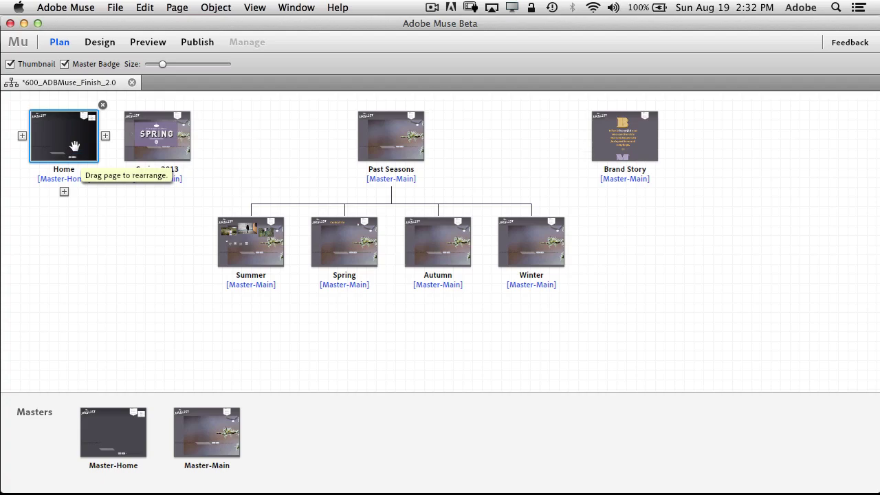
double_click(73, 147)
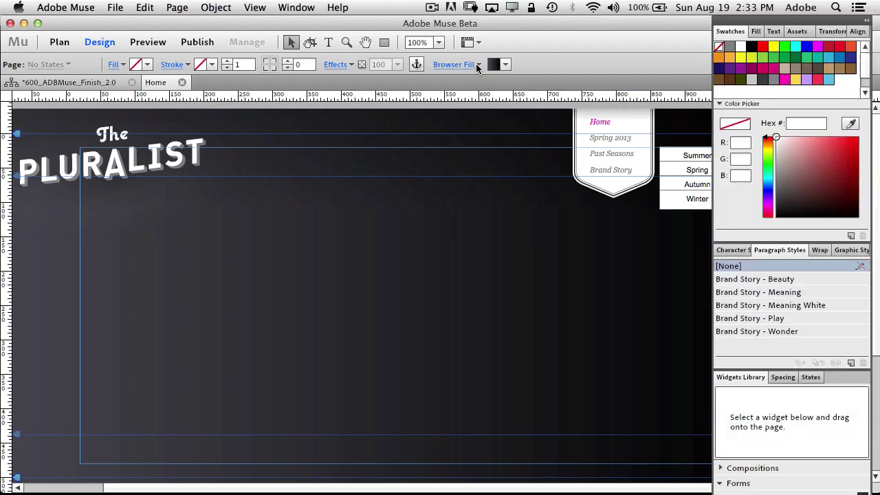
left_click(477, 65)
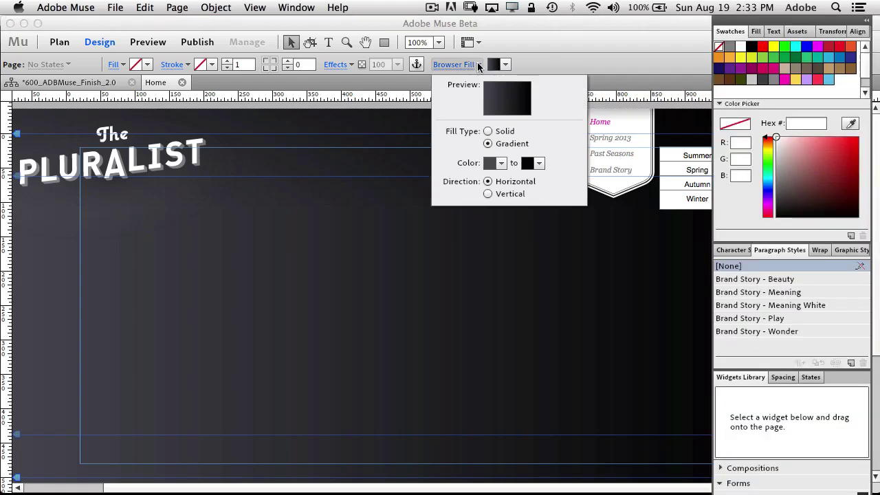
left_click(505, 132)
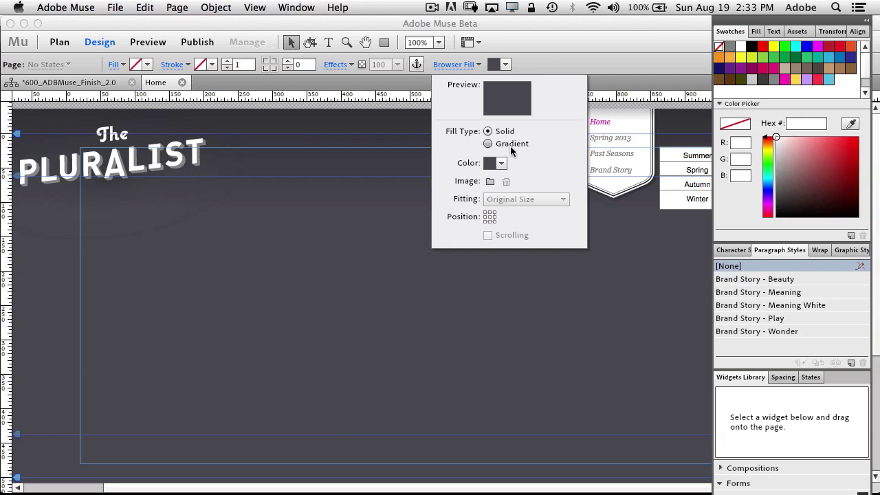
left_click(511, 146)
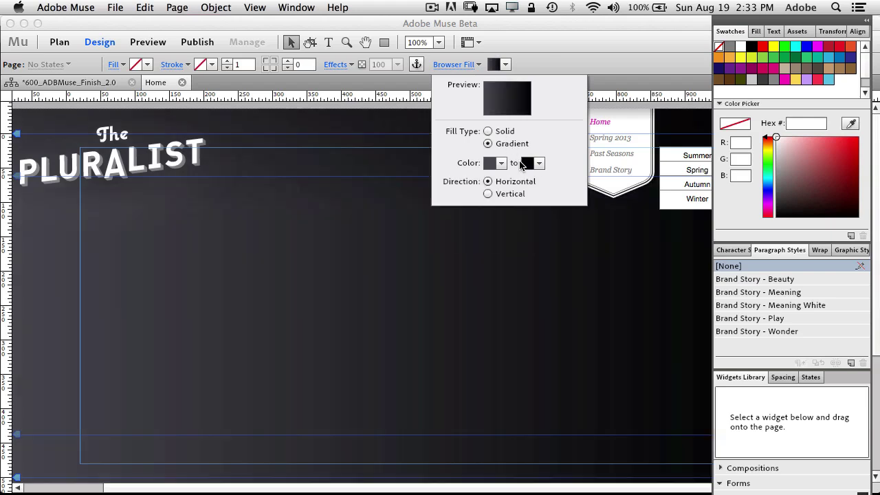
Change the gradient's end colour from dark grey to a dull green
left_click(538, 165)
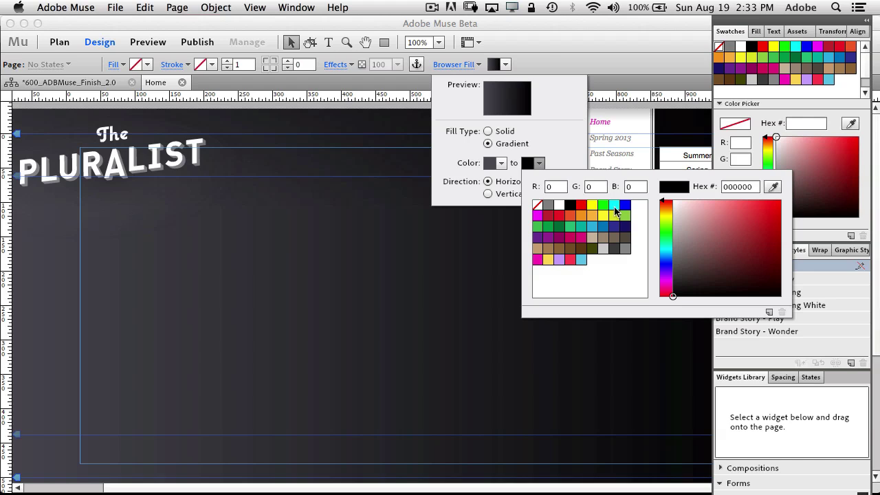
left_click(558, 206)
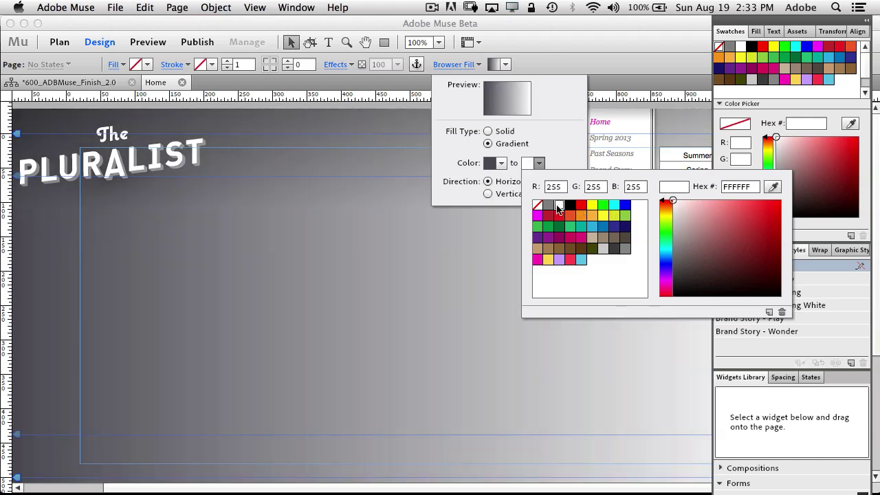
left_click(624, 219)
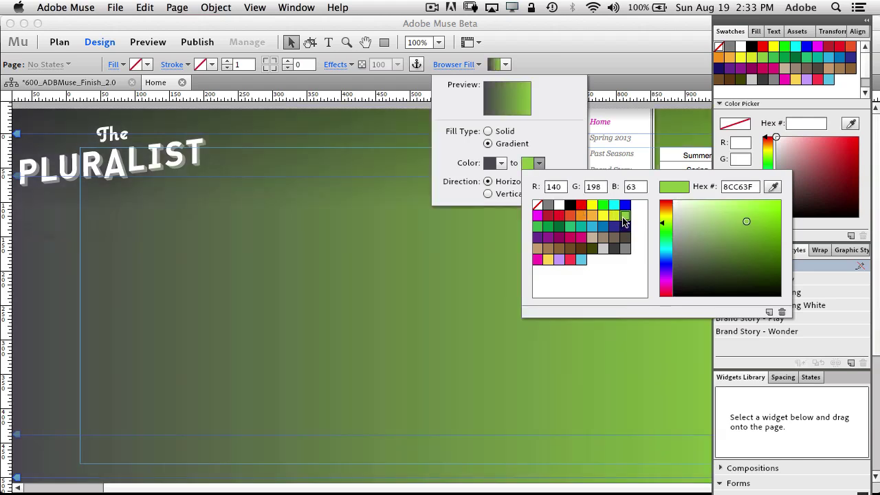
left_click(770, 251)
left_click_drag(770, 251, 731, 261)
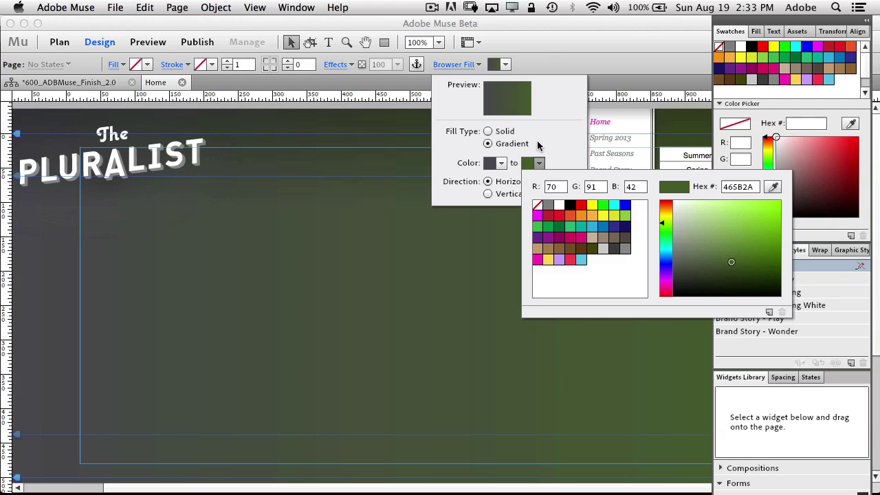
left_click(537, 140)
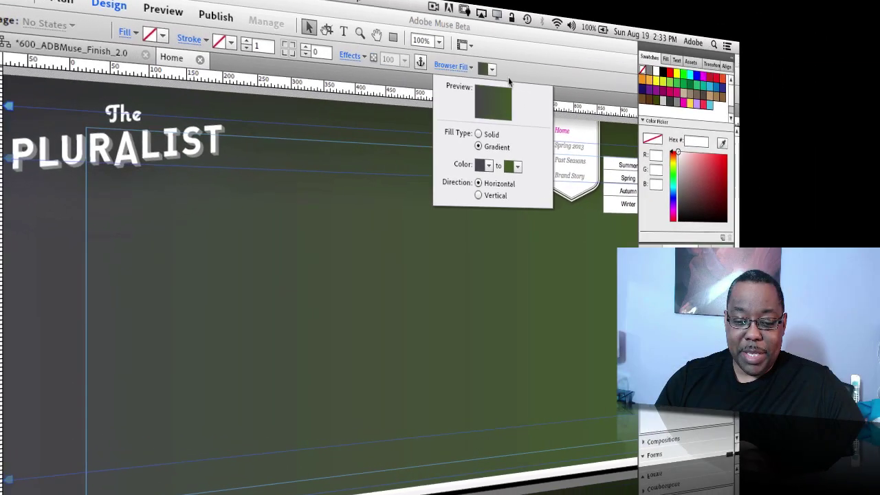
left_click(516, 67)
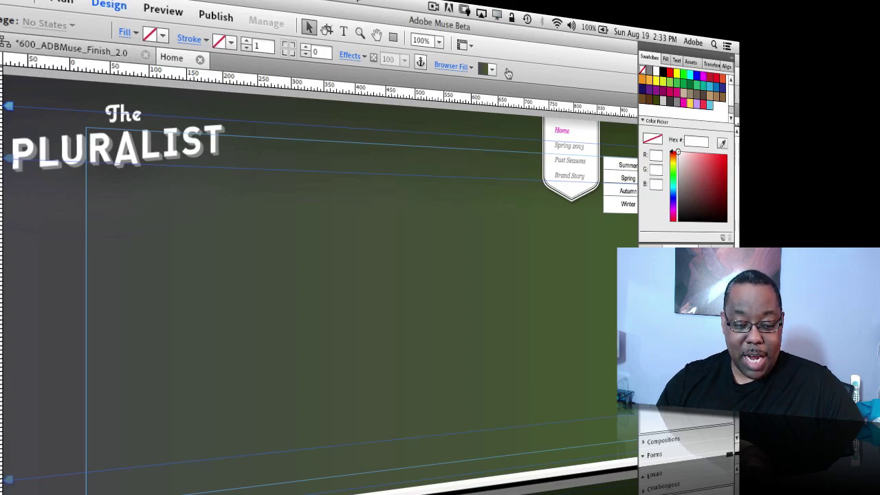
Switch to Adobe Edge and scrub the design.html timeline to preview the banner slides
key("super+Tab")
key("super+Tab")
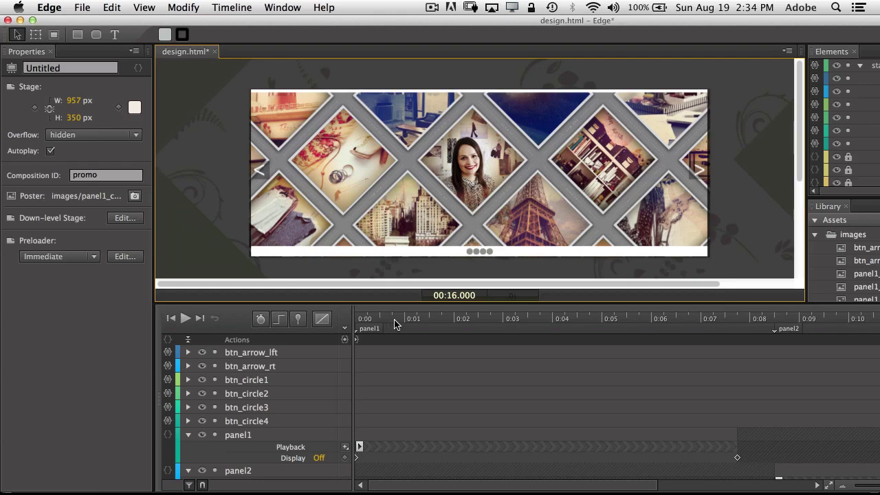
left_click_drag(397, 320, 588, 317)
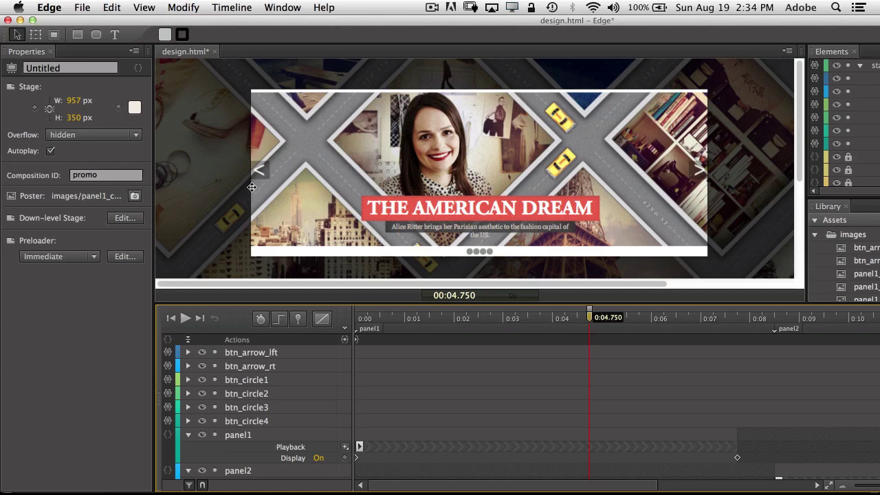
Enable InDesign / DPS output with the panel1_city.jpg poster, save settings, and publish design
left_click(85, 9)
left_click(122, 144)
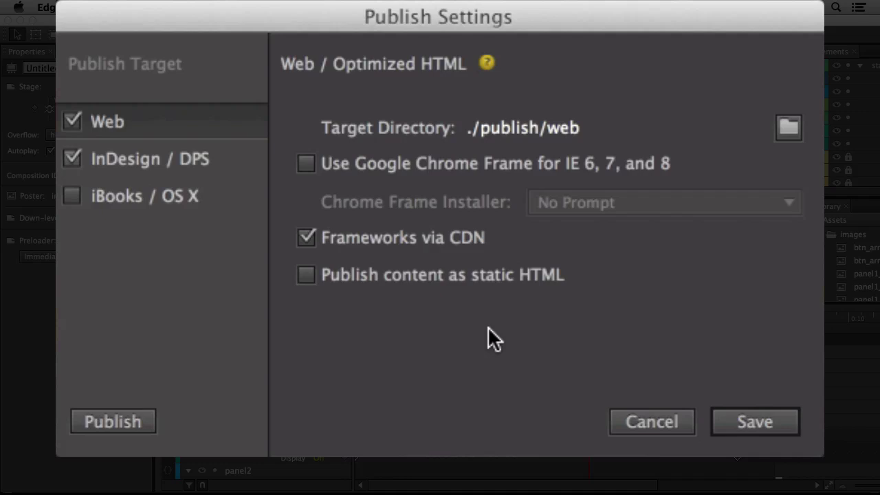
left_click(148, 163)
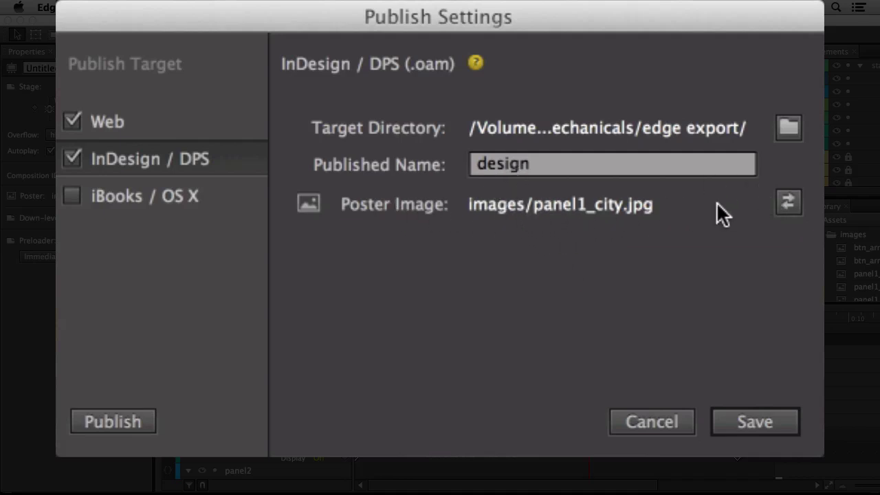
left_click(787, 201)
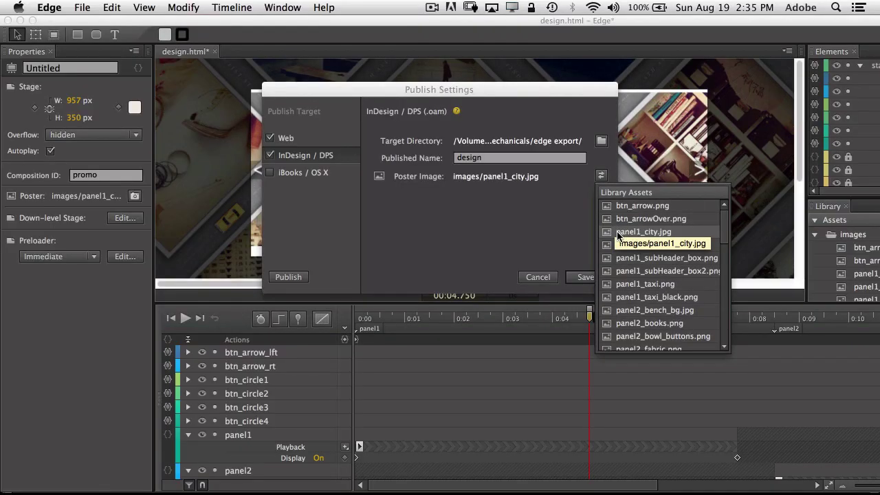
left_click(542, 227)
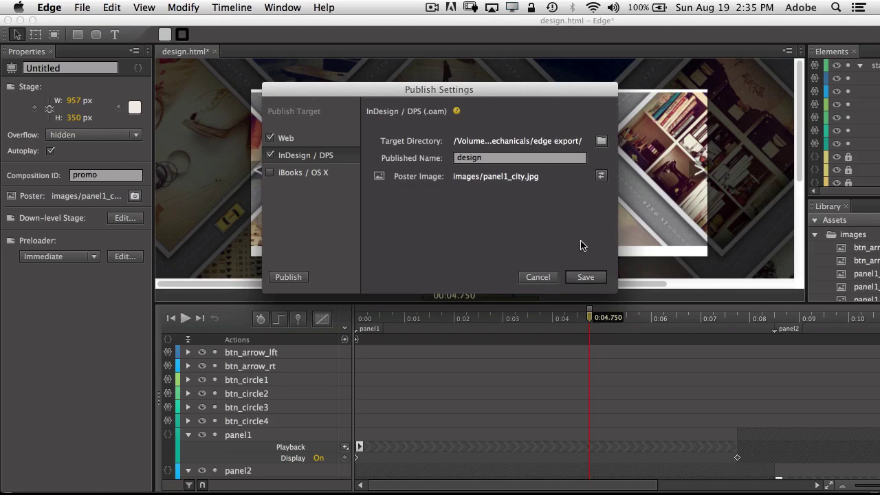
left_click(586, 278)
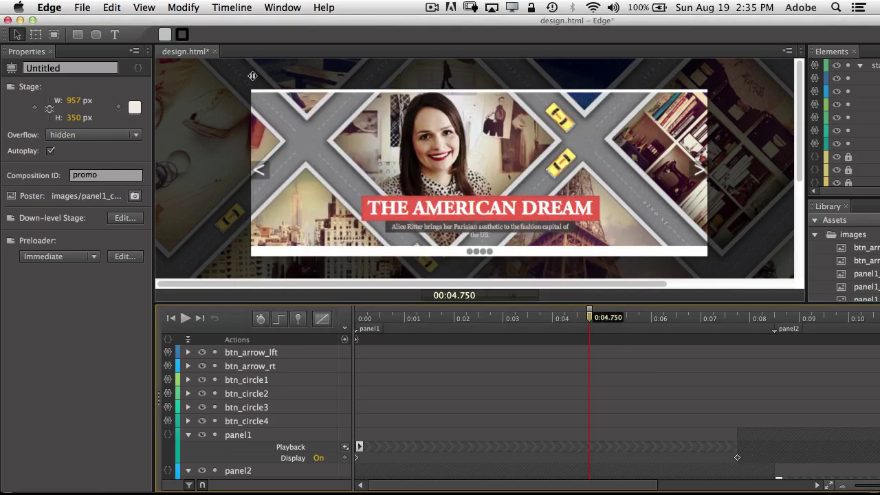
left_click(86, 7)
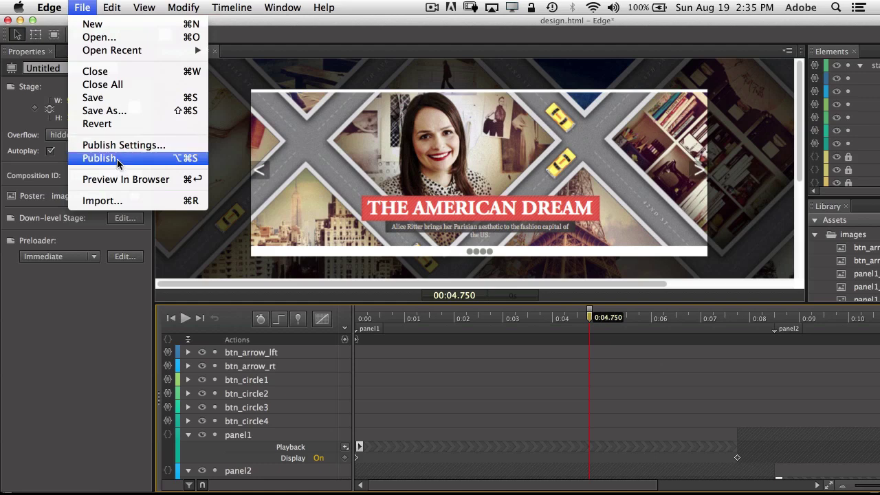
left_click(117, 159)
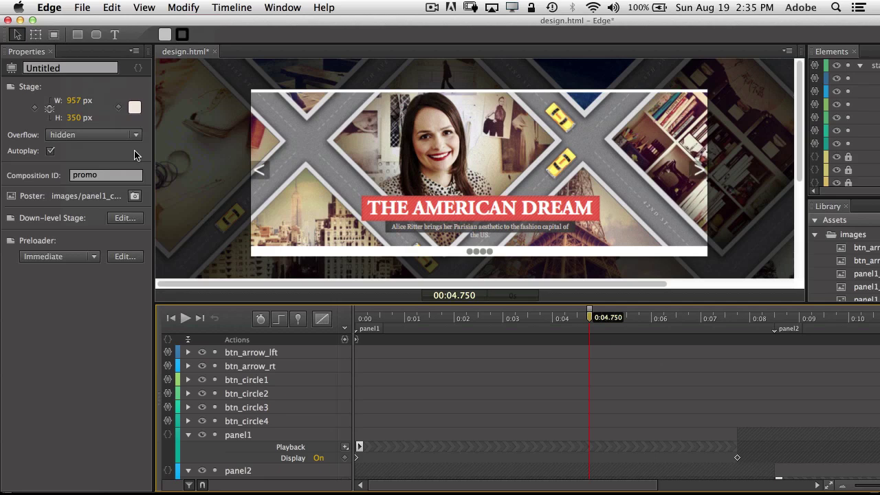
Back in Muse, place the design.oam Edge animation on the Home page
key("super+Tab")
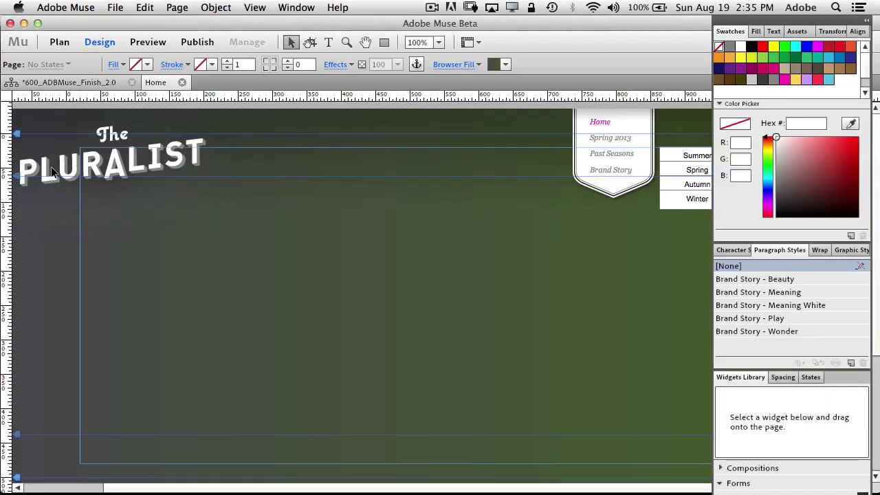
left_click(116, 7)
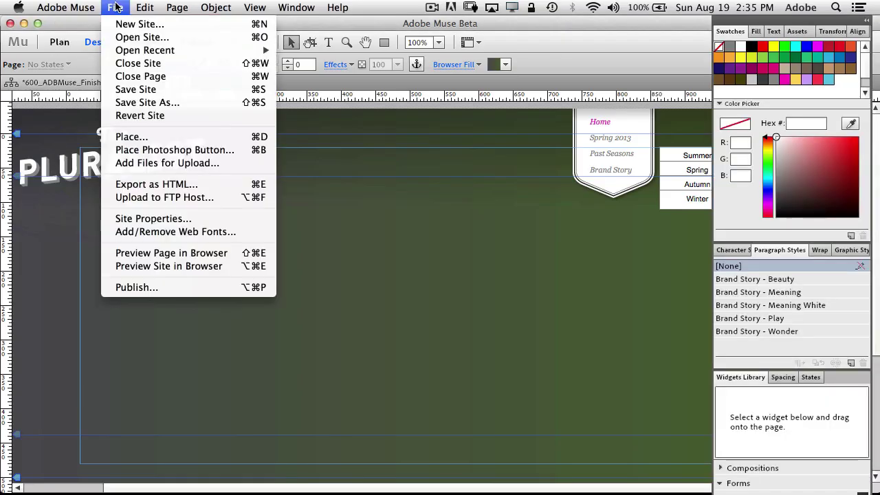
left_click(141, 138)
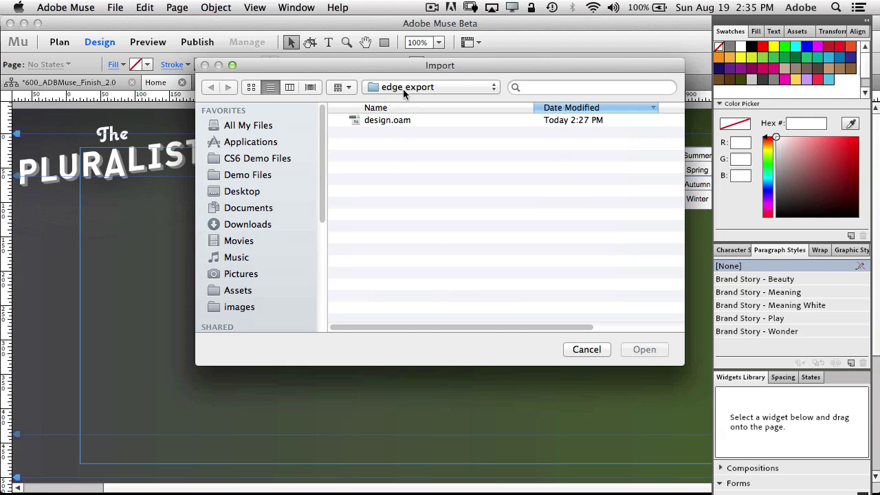
left_click(372, 122)
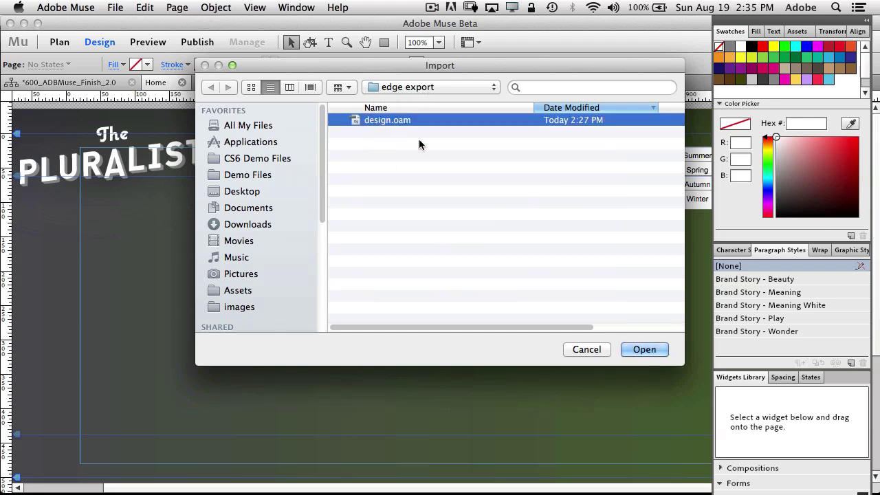
left_click(642, 350)
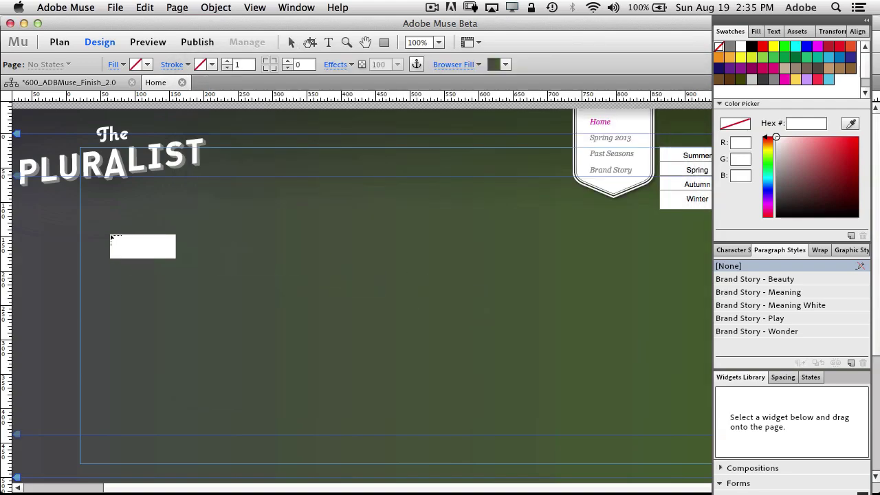
left_click(66, 217)
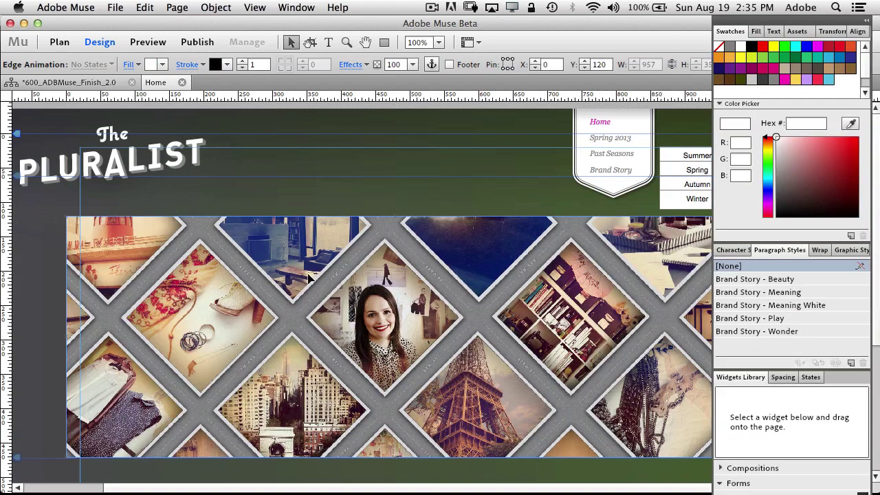
Position the animation under the heading and preview the page in the browser
key("super+minus")
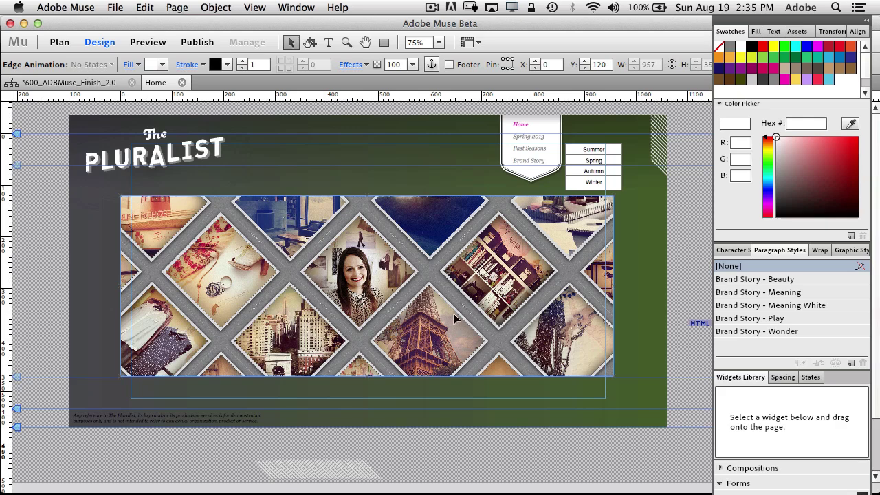
left_click_drag(454, 313, 452, 308)
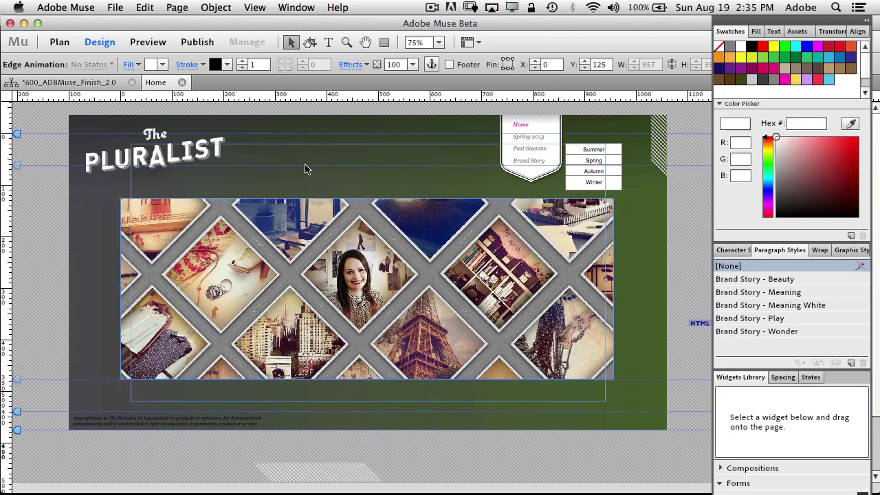
left_click(115, 7)
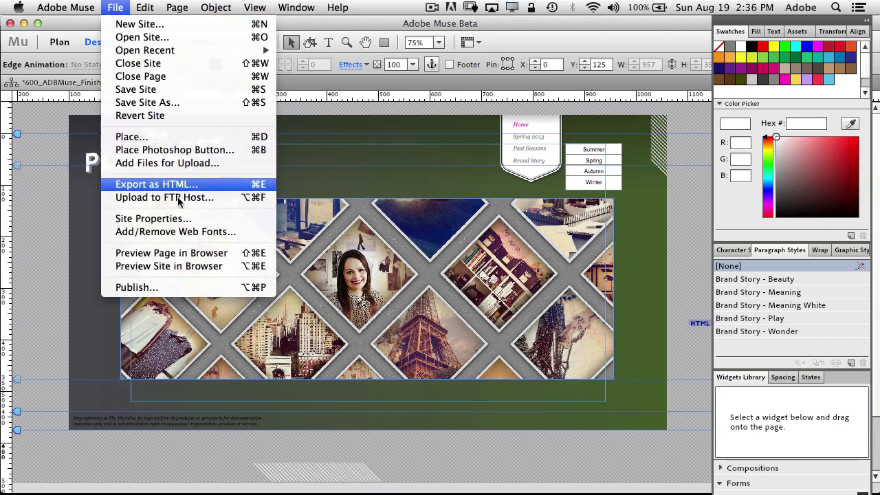
left_click(194, 255)
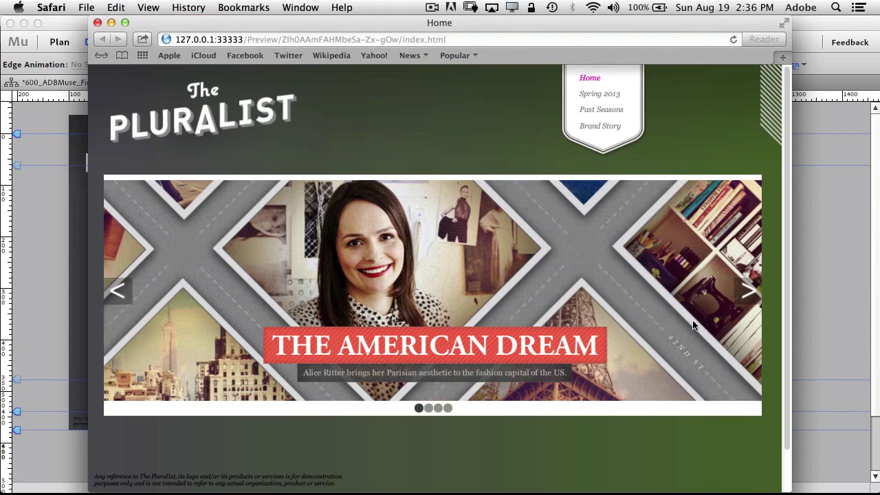
Advance through each slideshow slide back to the first, then return to Muse
left_click(749, 294)
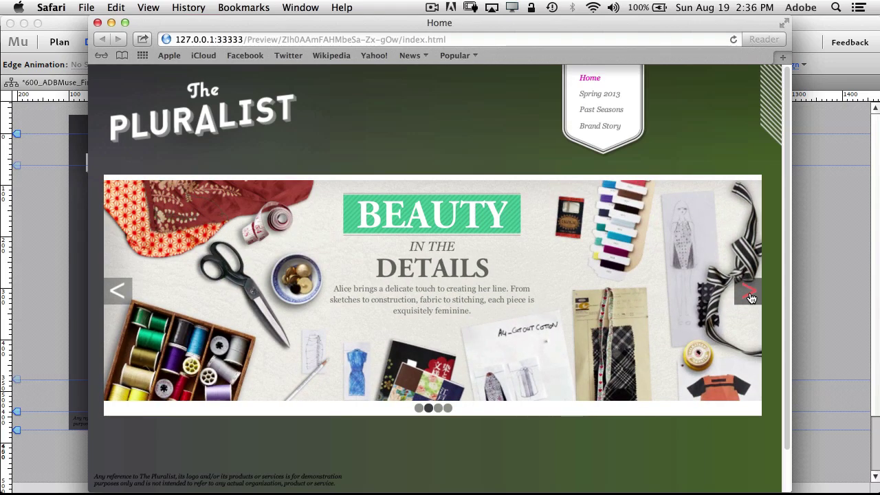
left_click(750, 294)
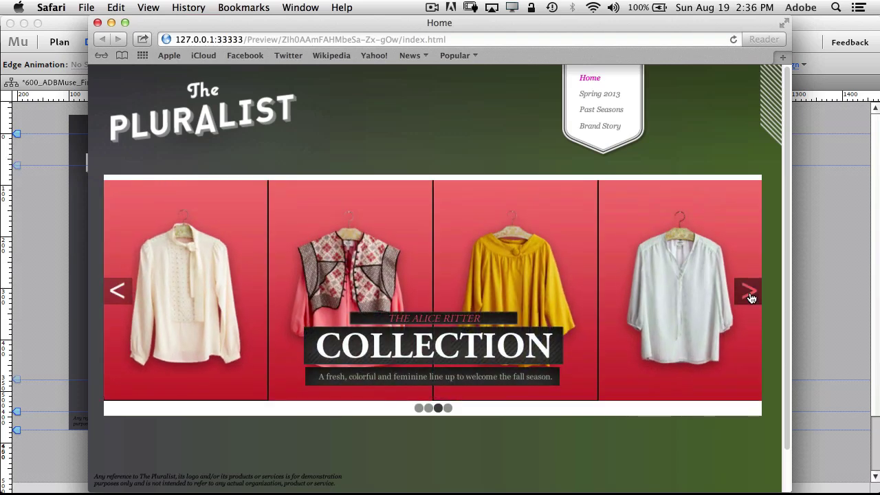
left_click(751, 295)
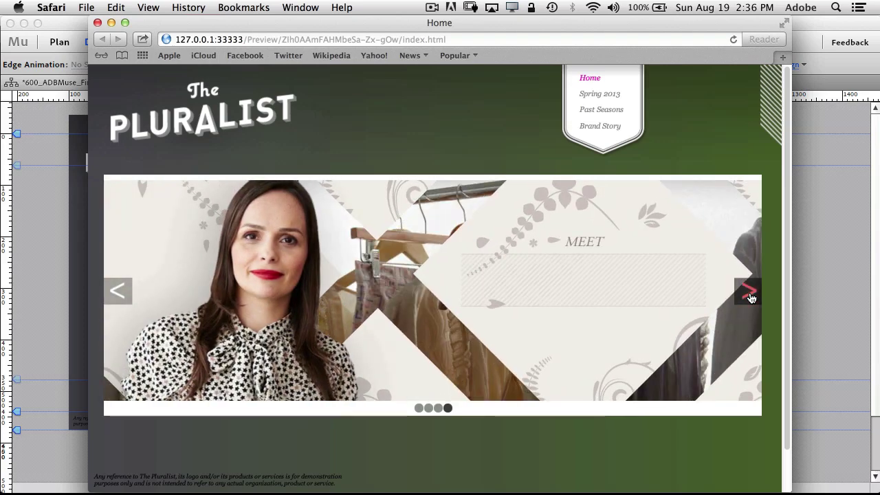
left_click(750, 296)
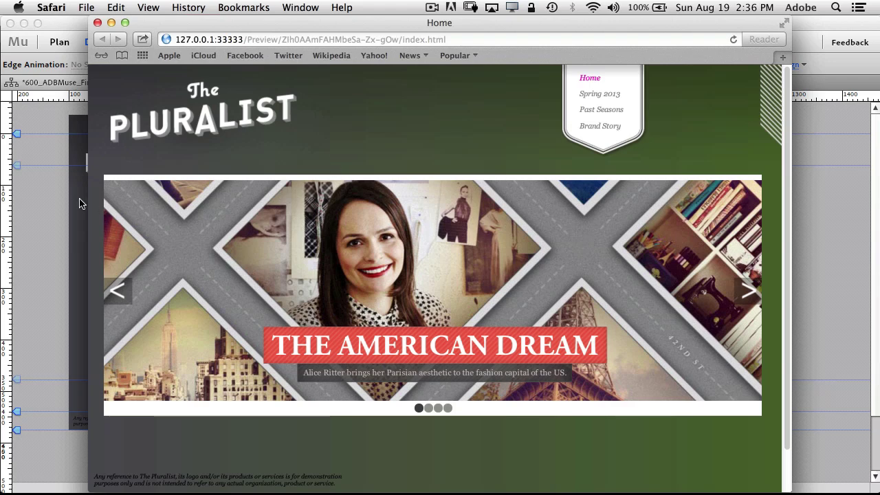
left_click(42, 205)
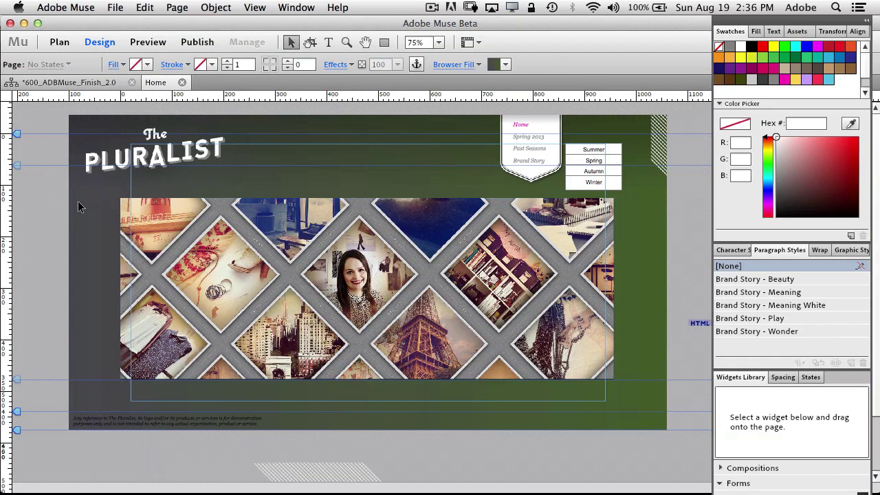
Close the Home page, open the Summer page, and nudge the middle photo down
key("Tab")
left_click(182, 83)
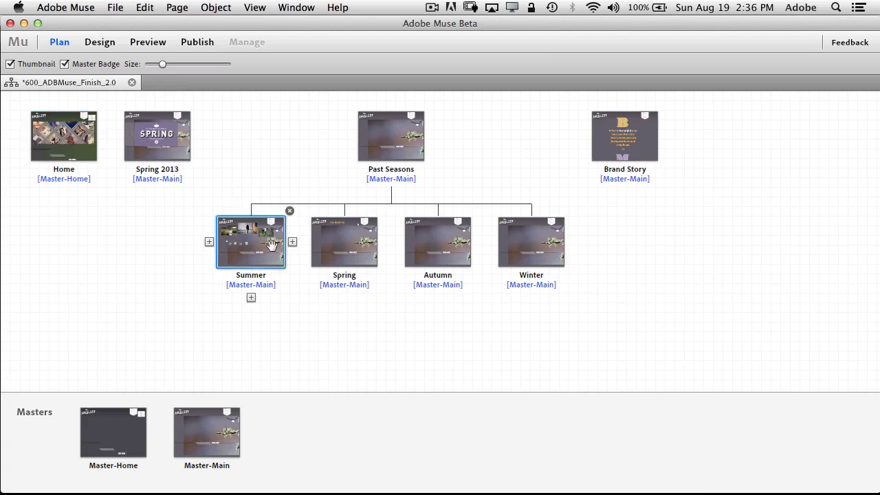
double_click(262, 248)
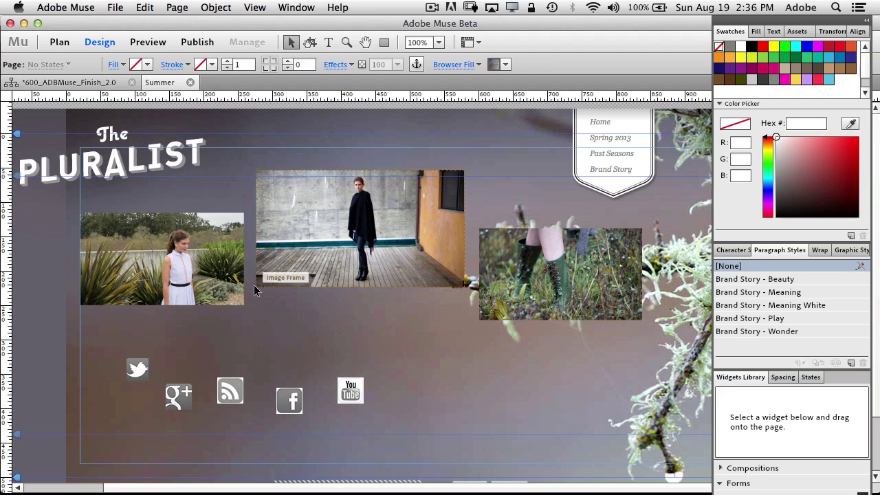
left_click_drag(264, 261, 275, 282)
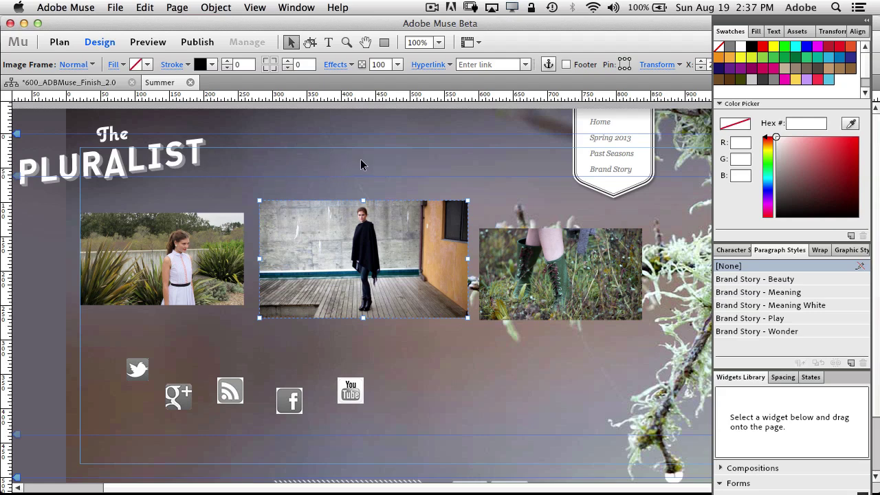
Add two horizontal guides and a vertical guide, and snap the middle and boots photos' tops to them
left_click_drag(383, 97, 386, 188)
left_click_drag(381, 96, 395, 335)
left_click_drag(8, 304, 217, 255)
left_click_drag(314, 253, 314, 242)
left_click_drag(521, 278, 517, 243)
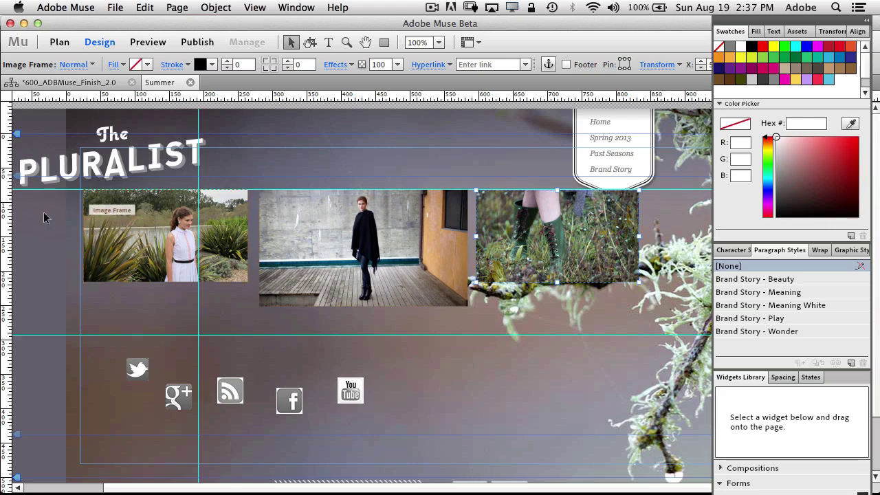
Delete the horizontal guides and the vertical guide from the Summer page
left_click(37, 320)
key("Tab")
key("Tab")
left_click_drag(60, 189, 58, 204)
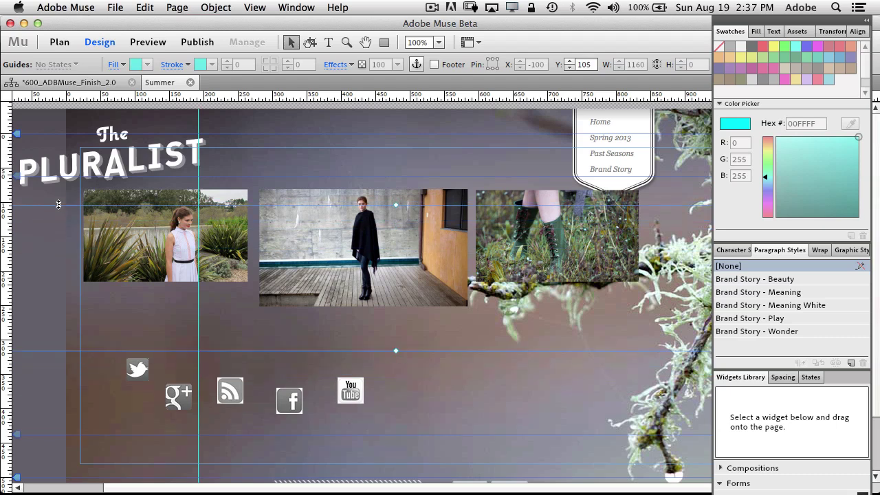
key("Escape")
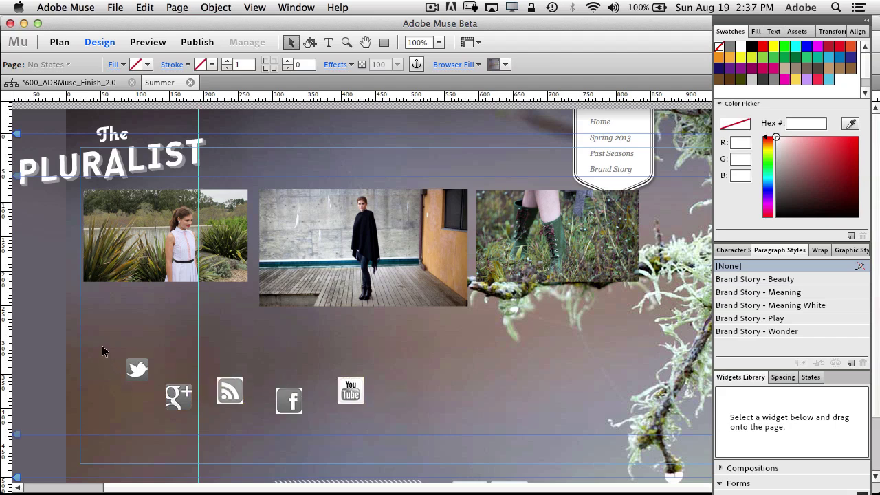
left_click(199, 346)
key("Escape")
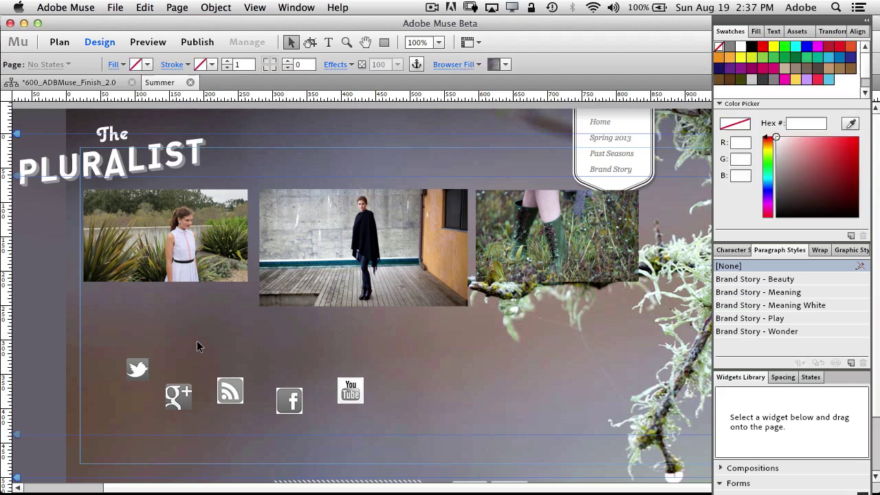
Top-align and evenly distribute the five social icons, then move the row down and left
left_click_drag(112, 345, 373, 437)
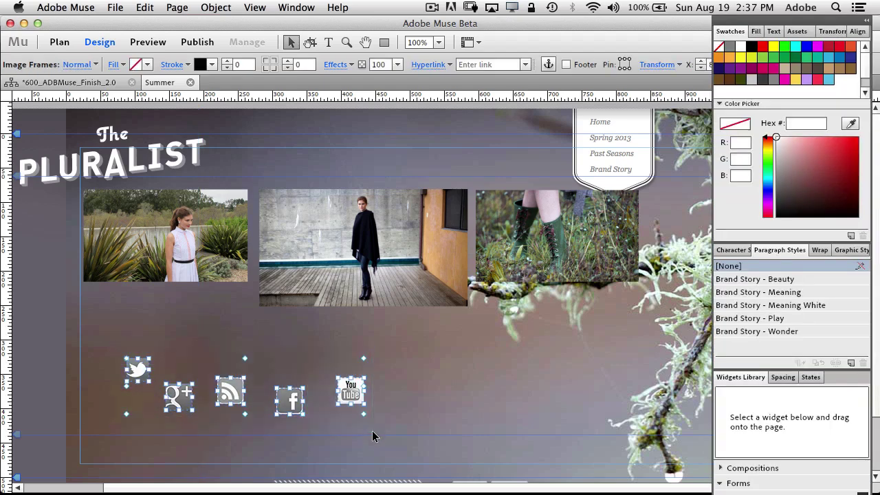
left_click(858, 32)
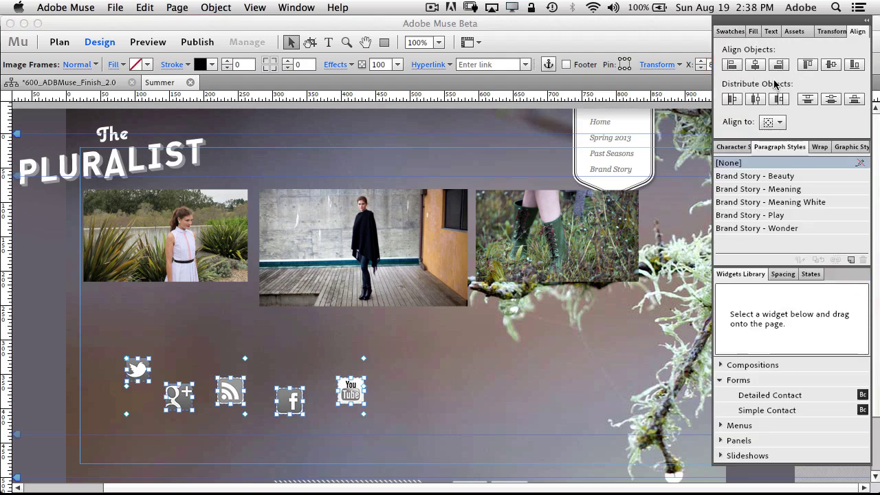
left_click(809, 67)
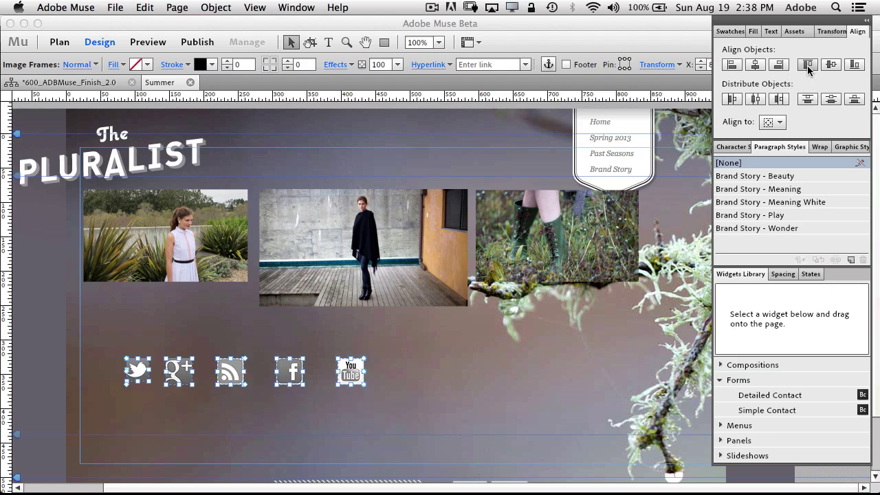
left_click(757, 101)
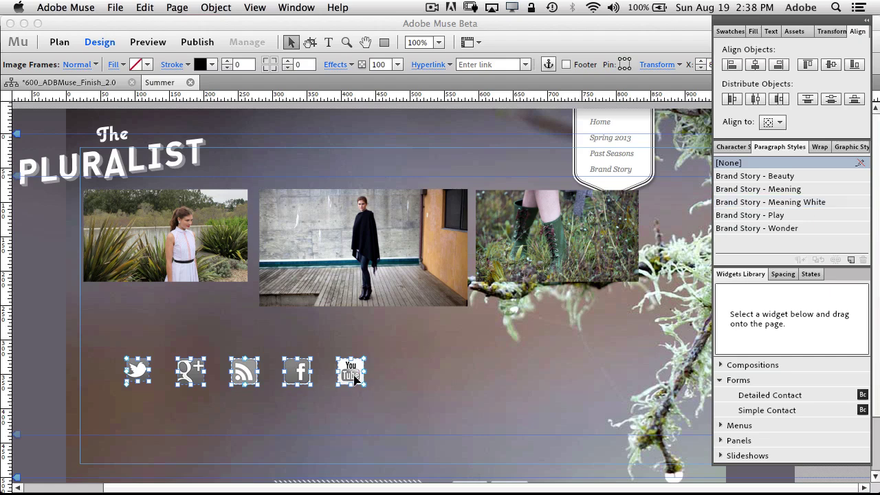
left_click_drag(354, 377, 300, 430)
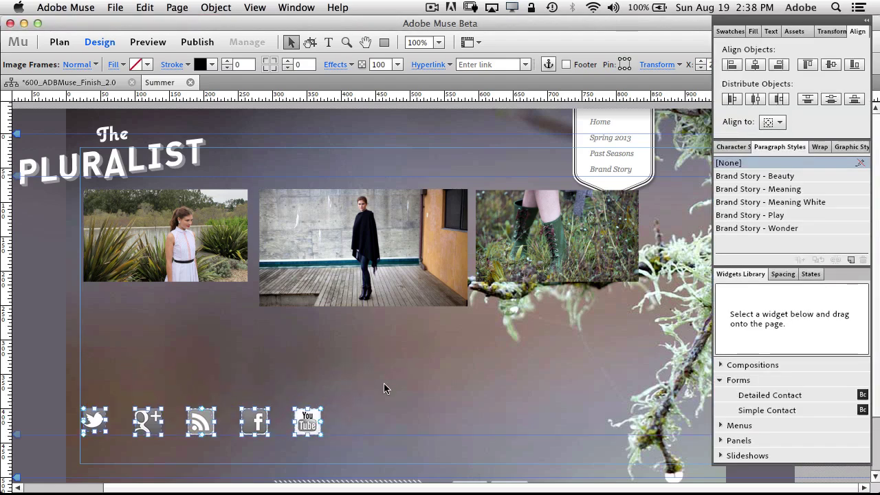
left_click(383, 384)
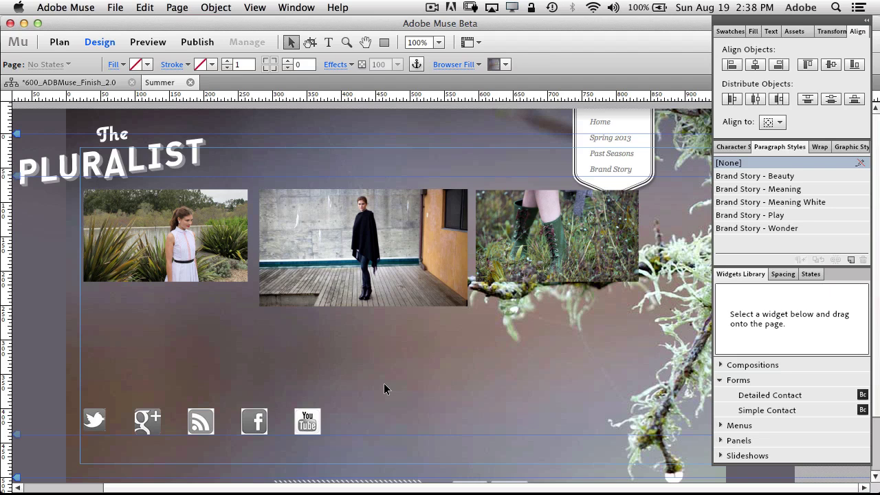
Check the Align panel's align-to options, then close the Summer page
left_click(779, 124)
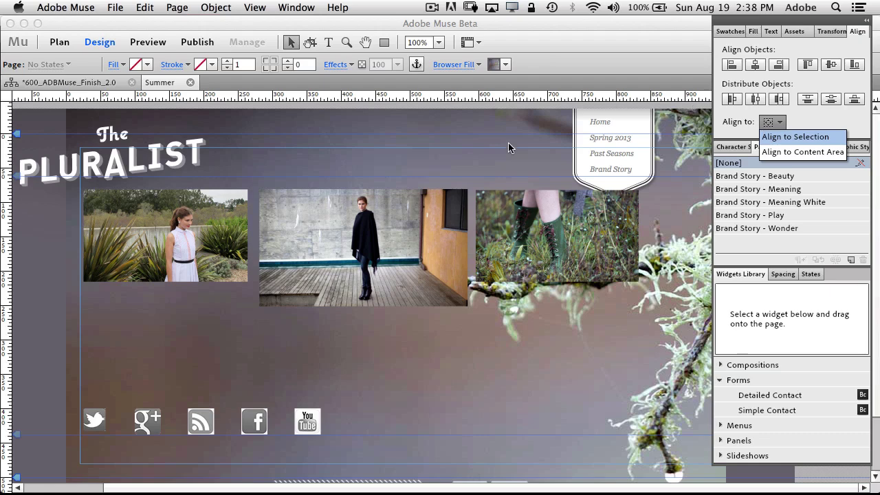
left_click(192, 81)
left_click(192, 81)
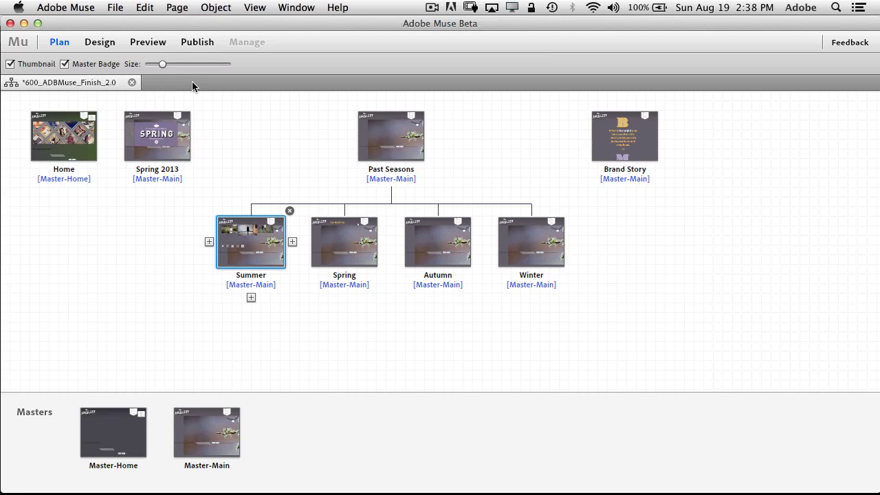
Open the Spring page and expand the Forms group in the Widgets Library
left_click(318, 239)
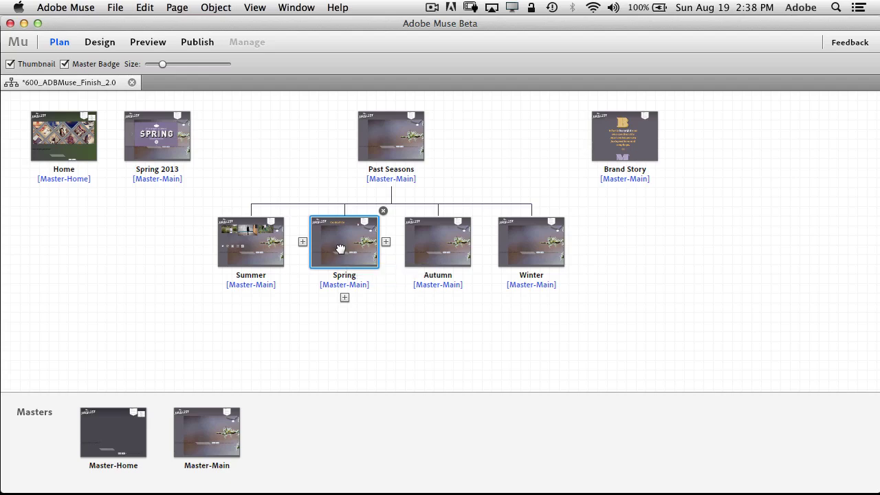
double_click(339, 248)
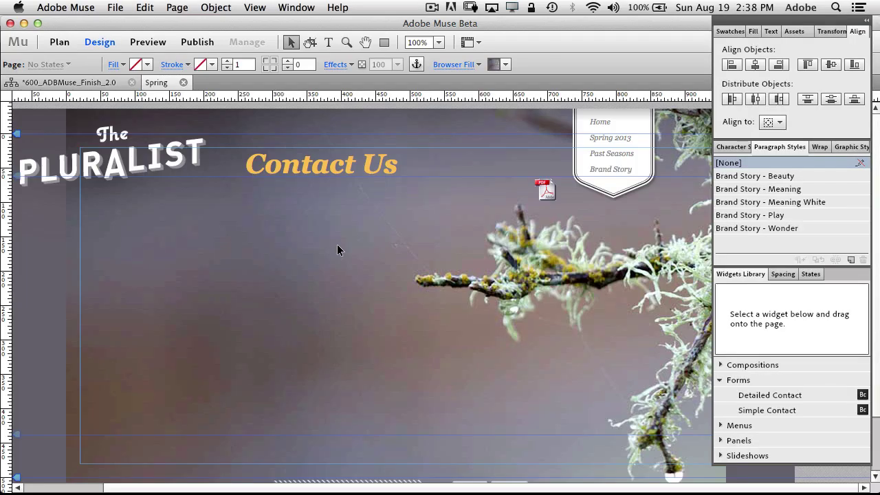
left_click(721, 380)
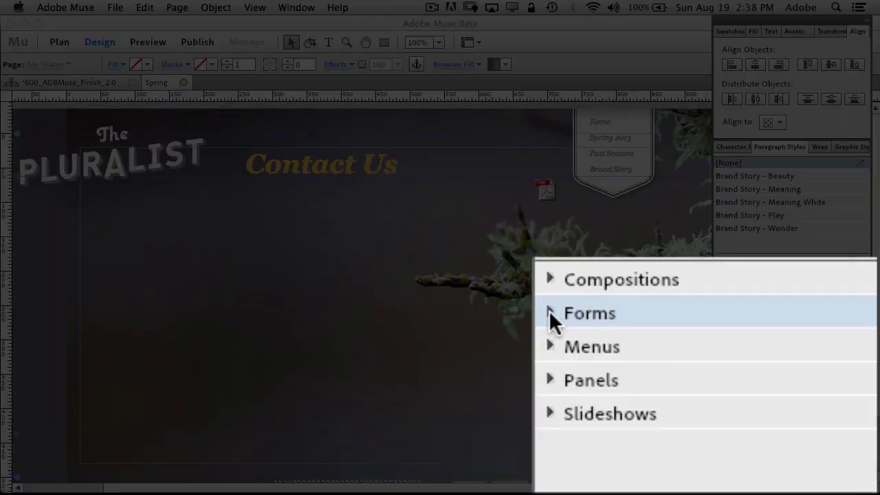
left_click(550, 311)
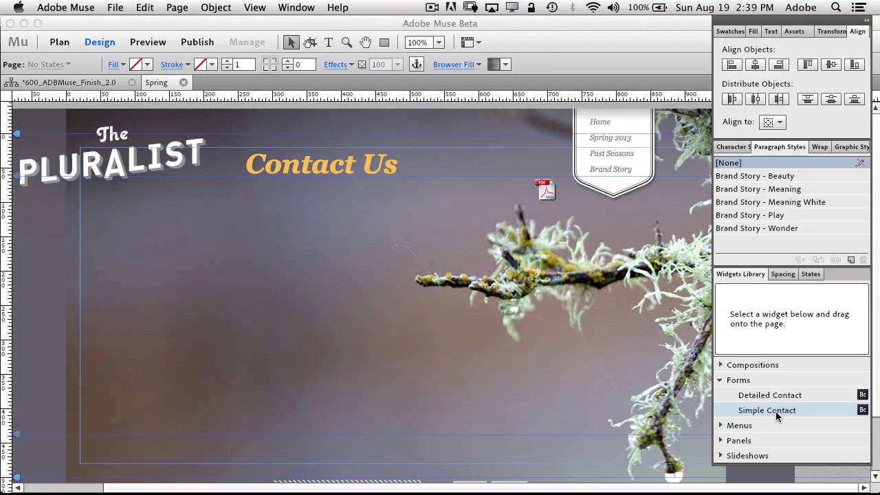
Drop a Simple Contact form below the Contact Us heading and open its field options
left_click_drag(780, 413, 286, 263)
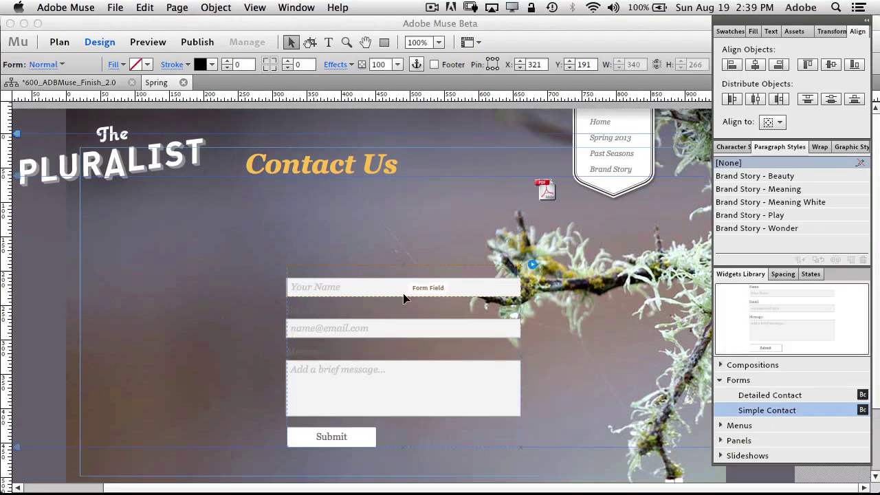
key("Tab")
key("Tab")
left_click_drag(404, 295, 254, 231)
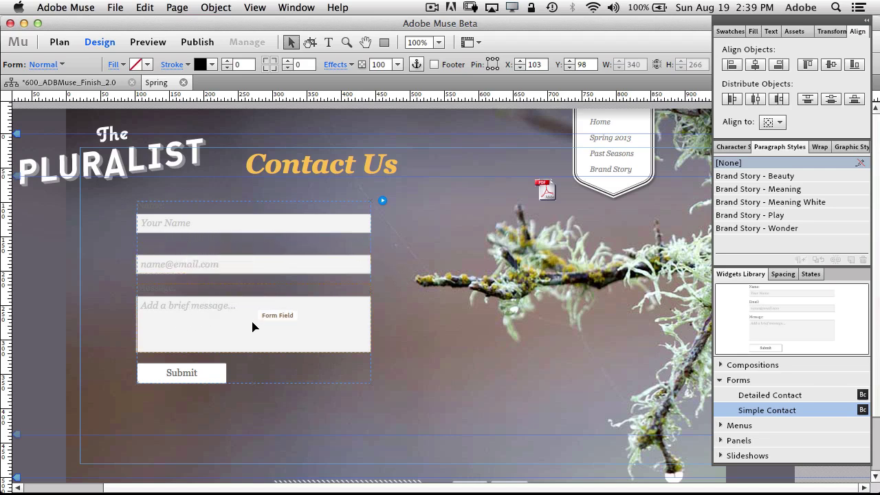
left_click(168, 290)
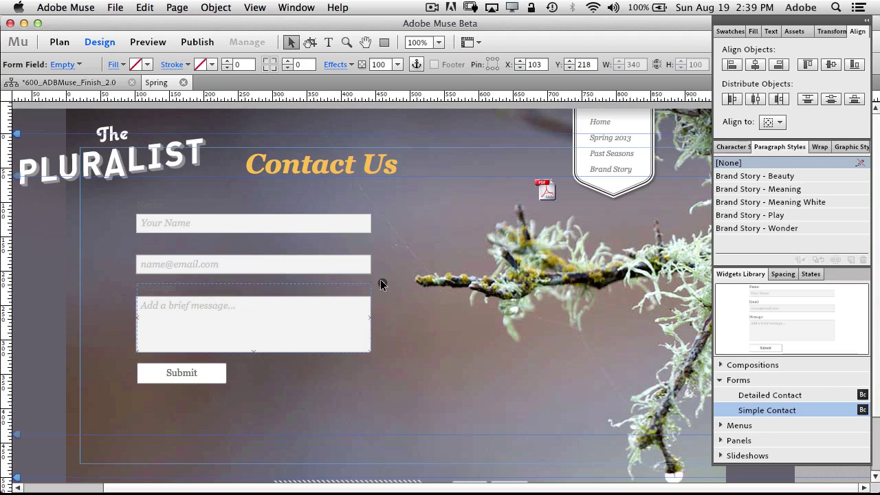
left_click(396, 226)
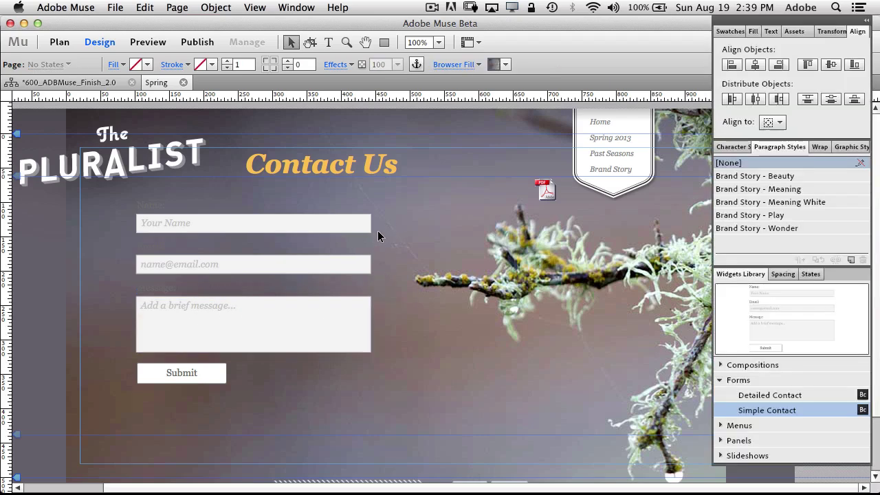
left_click(380, 199)
left_click(382, 202)
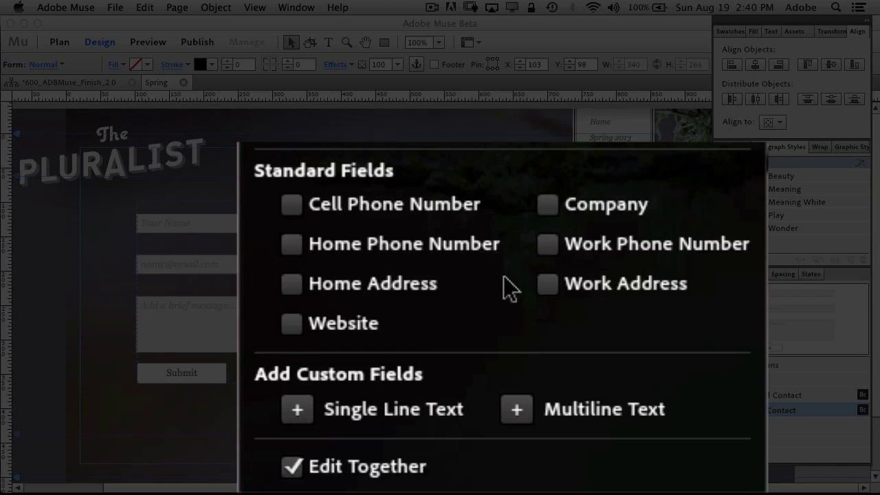
Add Company, Work Phone Number and a custom single-line text field to the Spring Form
left_click(549, 205)
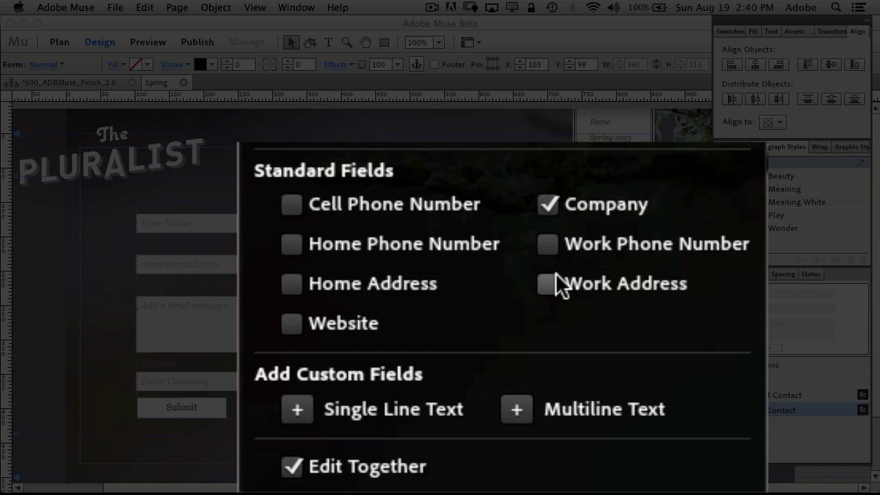
left_click(550, 245)
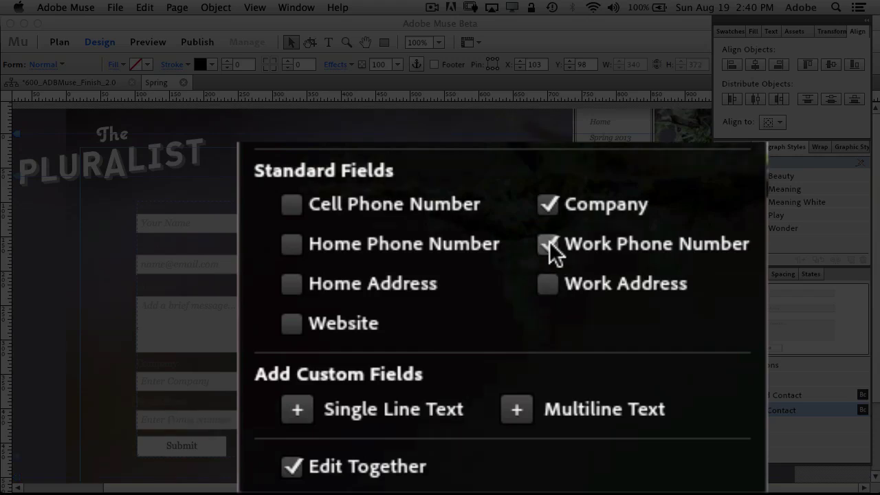
left_click(300, 412)
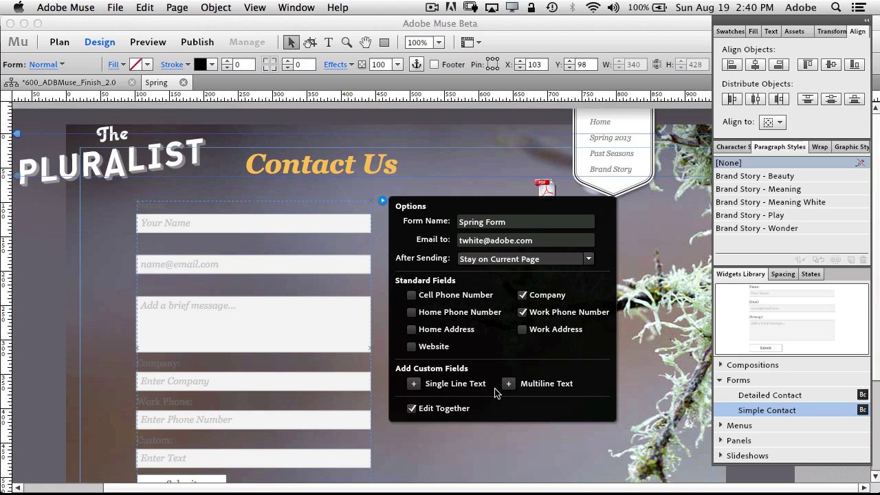
Replace the form's Email to recipient with a new e-mail address
left_click(539, 241)
left_click_drag(539, 241, 460, 239)
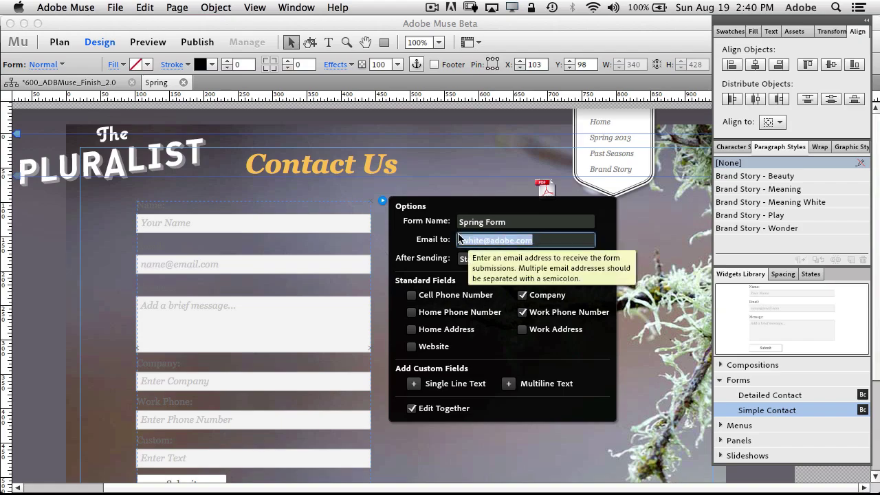
key("BackSpace")
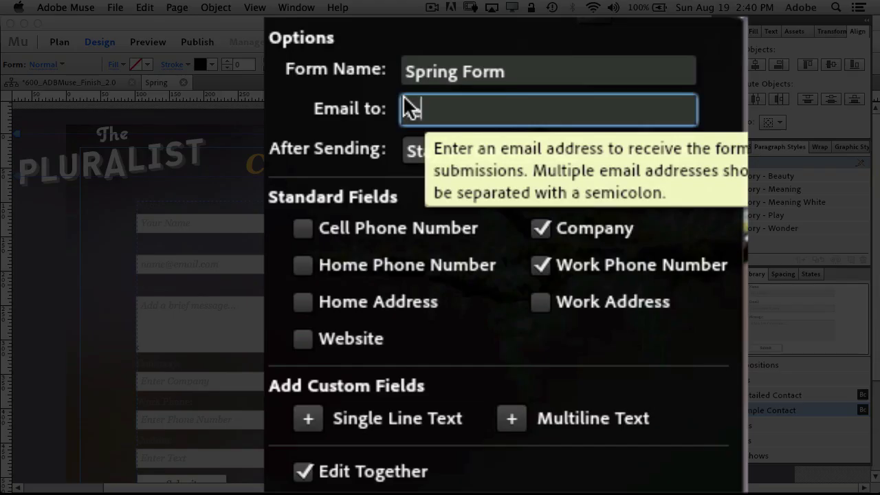
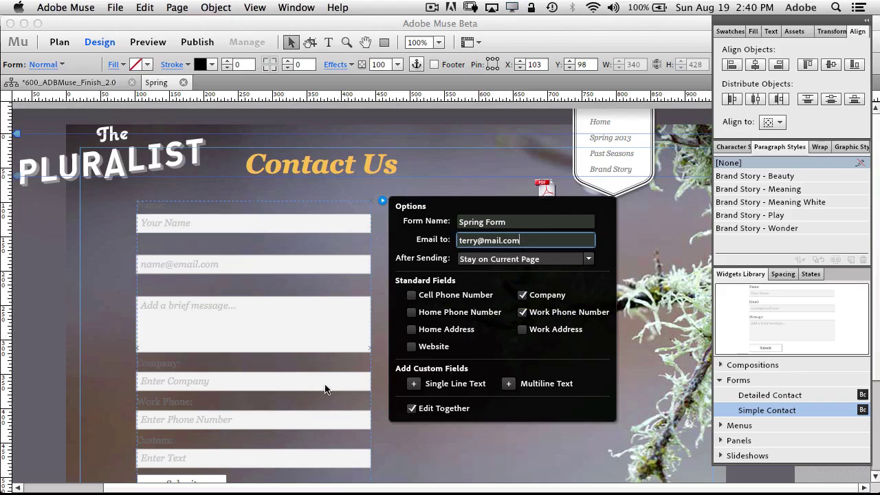
Move the Company field above the message box and shift the message box down below it
left_click(303, 389)
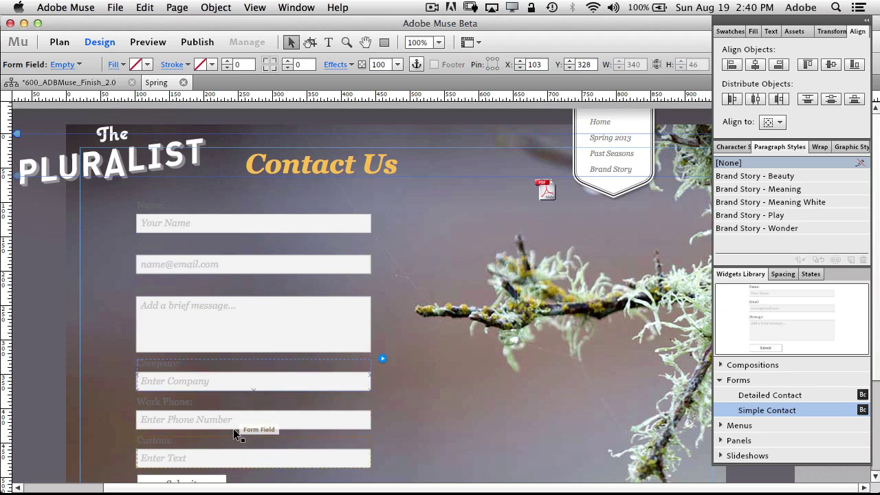
key("Tab")
key("Tab")
left_click_drag(238, 390, 237, 305)
left_click_drag(269, 332, 268, 377)
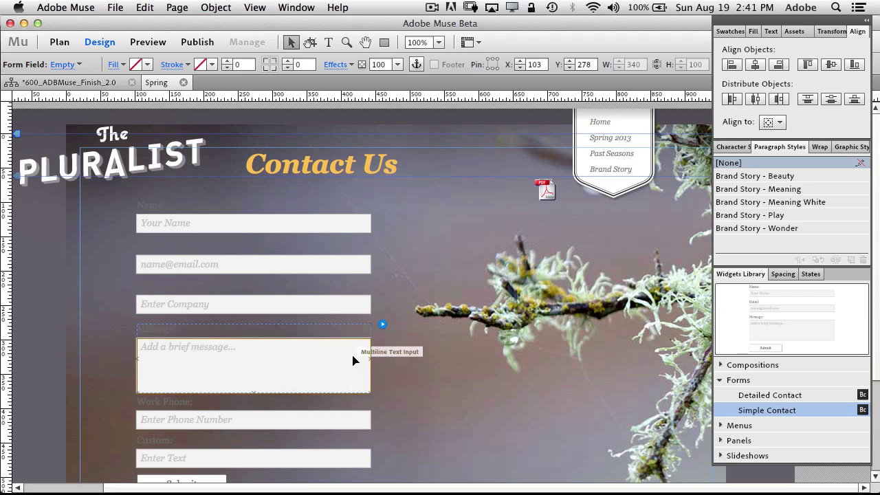
Review the message box's field options, toggling the message text part on and back off
left_click(383, 324)
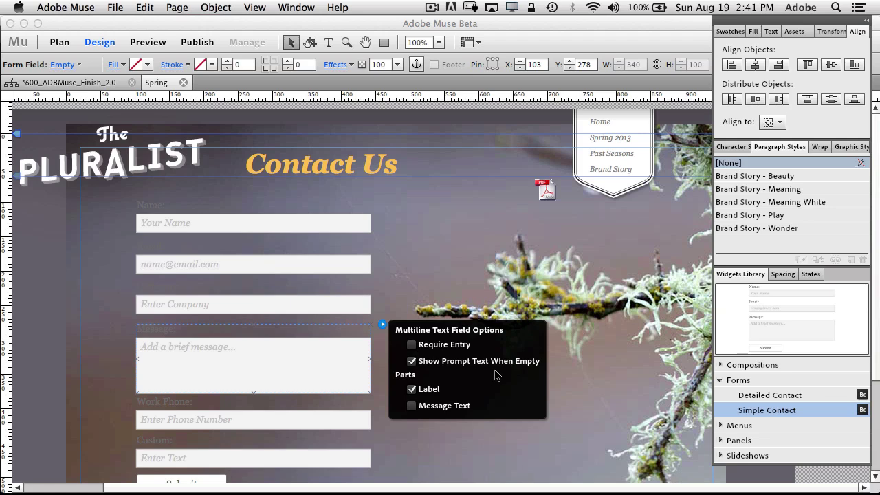
left_click(460, 410)
left_click(484, 410)
left_click(471, 253)
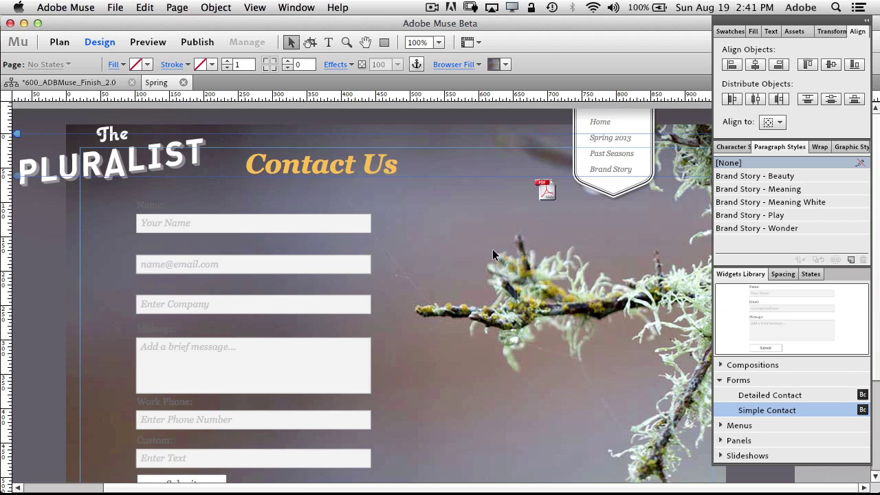
Apply Brand Story - Meaning White to the Contact Us heading and move the PDF icon beside the form
left_click(372, 165)
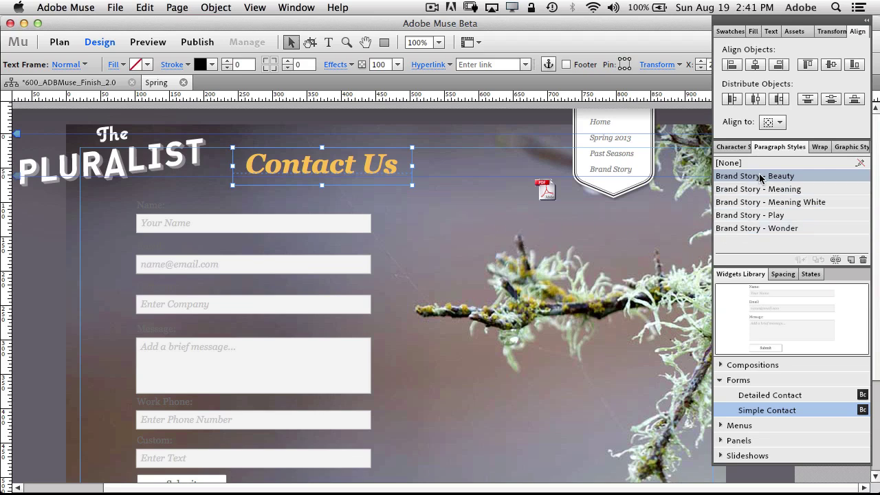
left_click(789, 202)
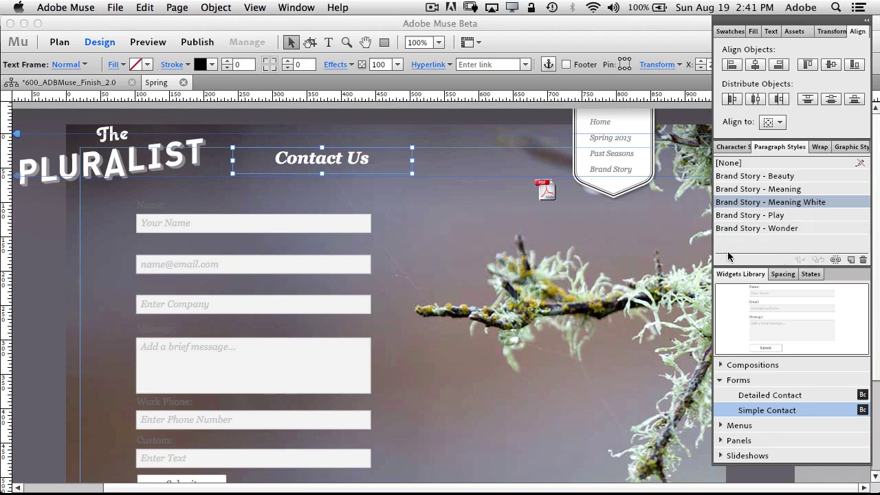
left_click_drag(558, 200, 422, 232)
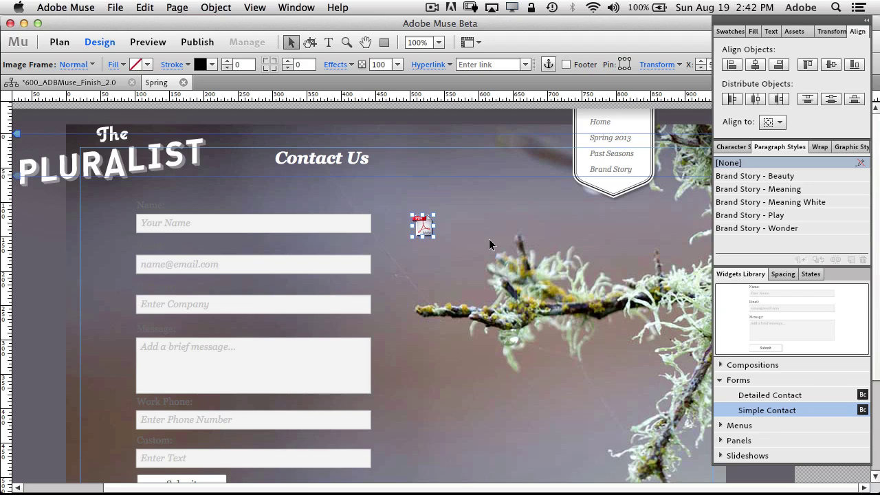
Link the PDF icon to AR_brochure.pdf from the _Mechanicals pdfs folder
left_click(525, 64)
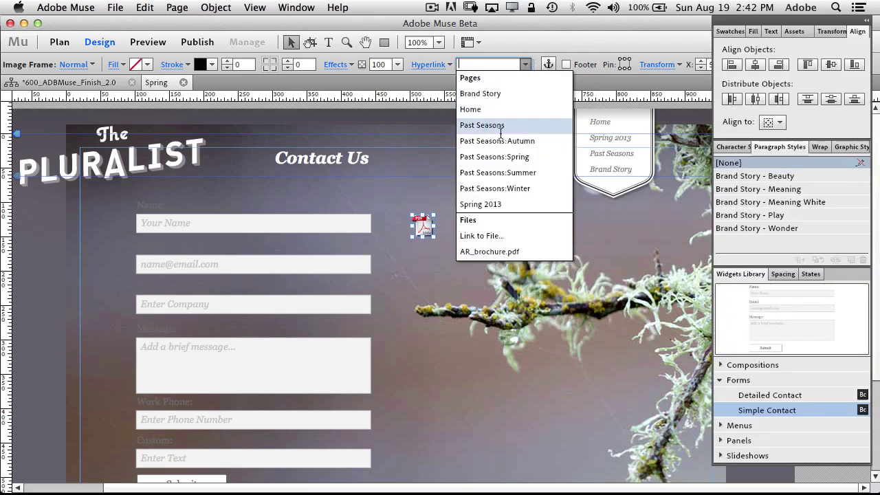
left_click(497, 237)
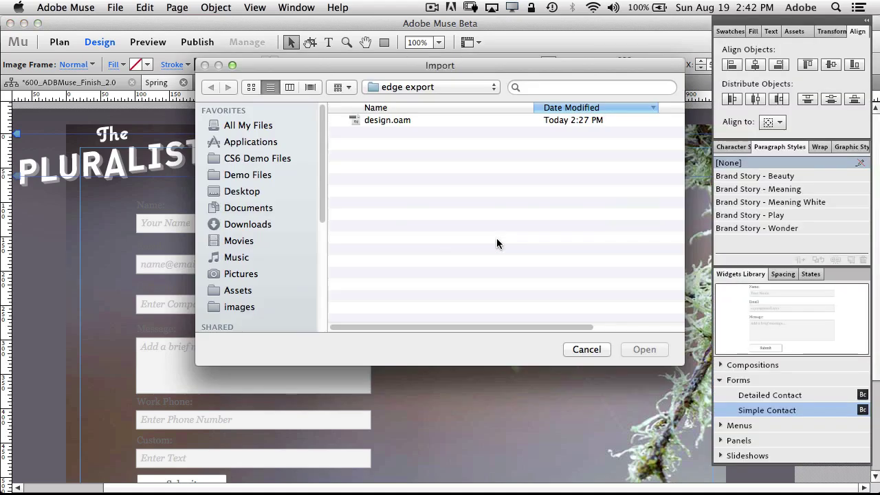
left_click(433, 87)
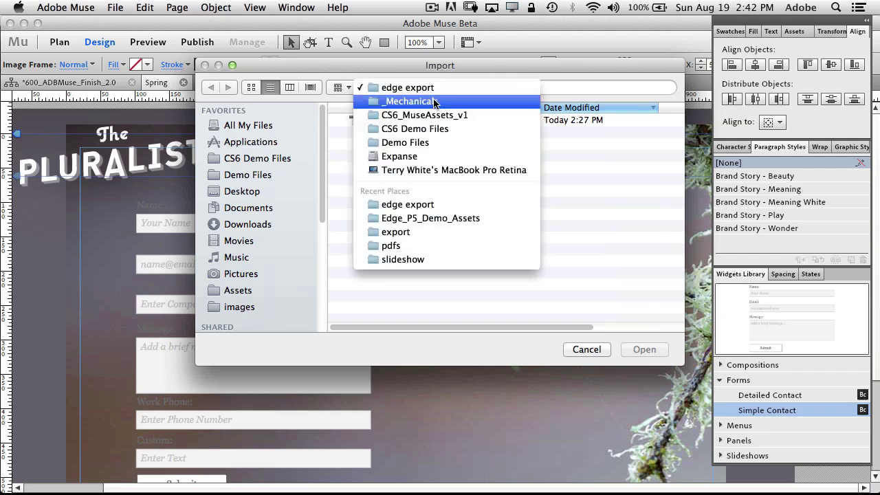
key("Escape")
double_click(379, 144)
left_click(392, 121)
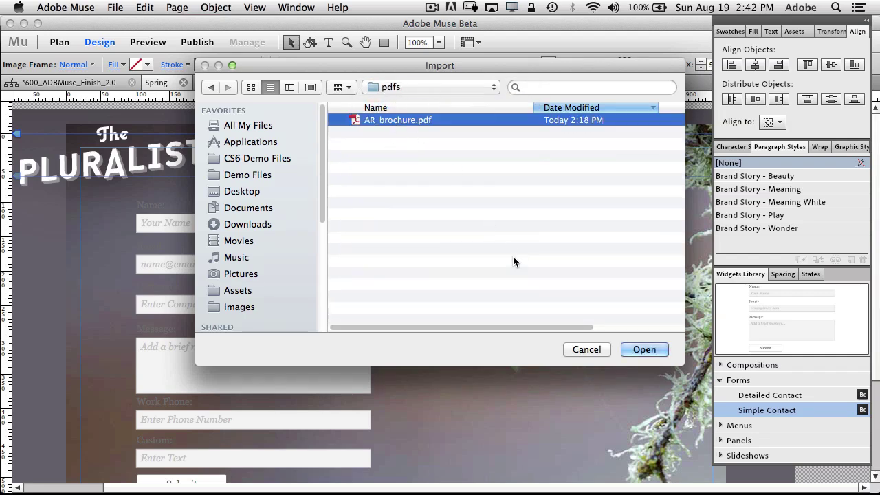
left_click(641, 349)
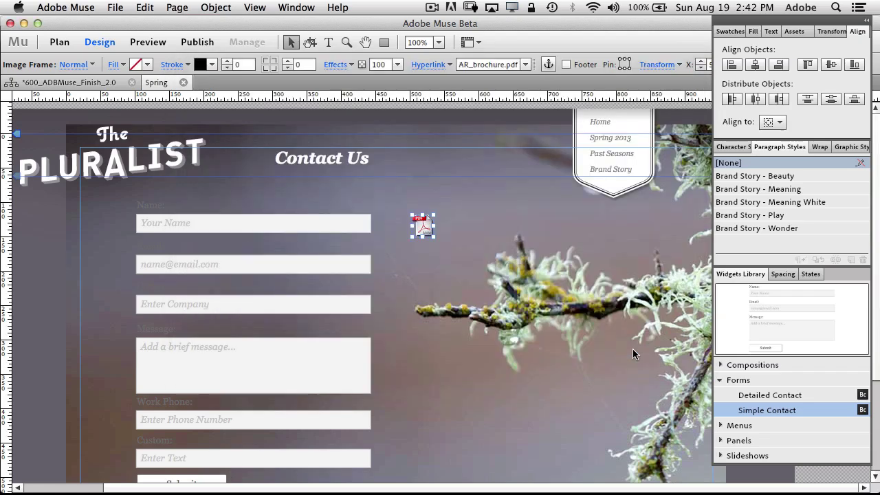
Set the link to open in a new window or tab with the tooltip 'Brochure'
left_click(449, 65)
left_click(448, 89)
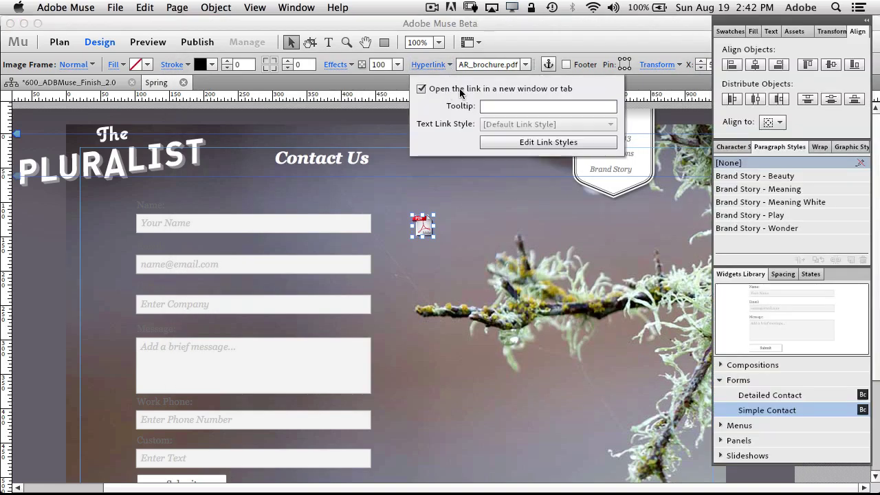
left_click(534, 107)
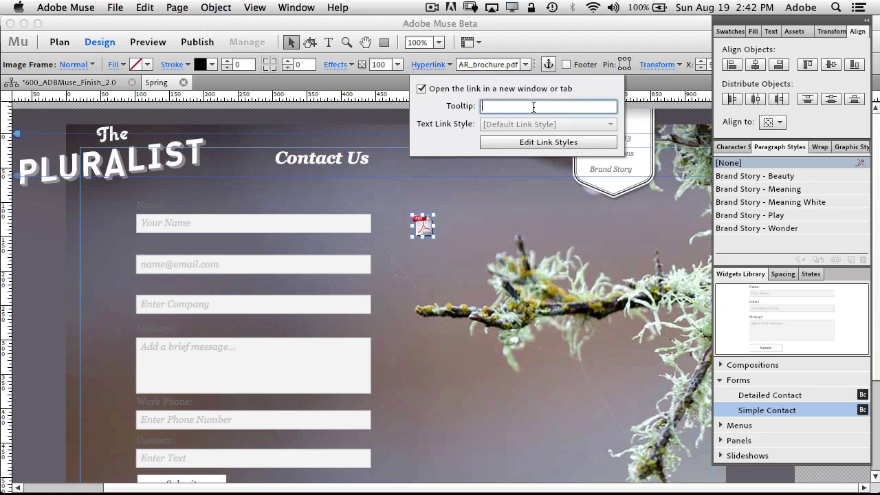
type("Brochure")
left_click(586, 45)
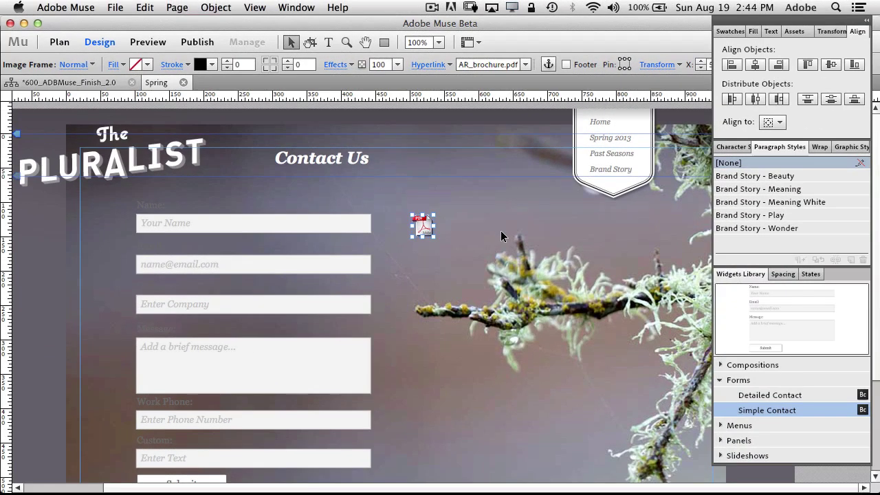
Bring up the Upload to FTP Host dialog and keep the upload set to Only modified files
left_click(117, 10)
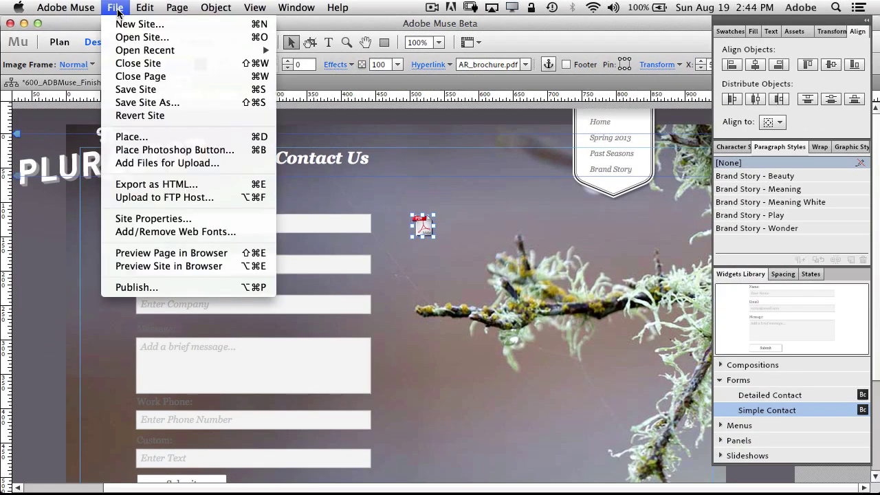
left_click(197, 198)
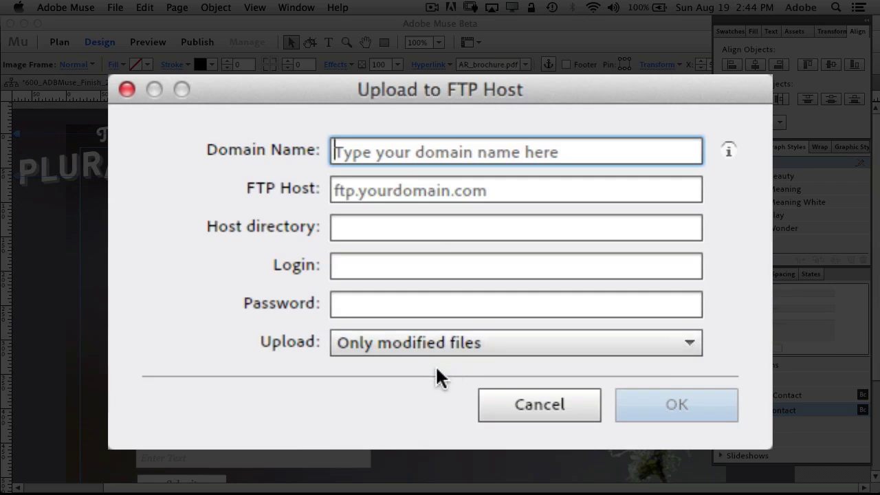
left_click(529, 352)
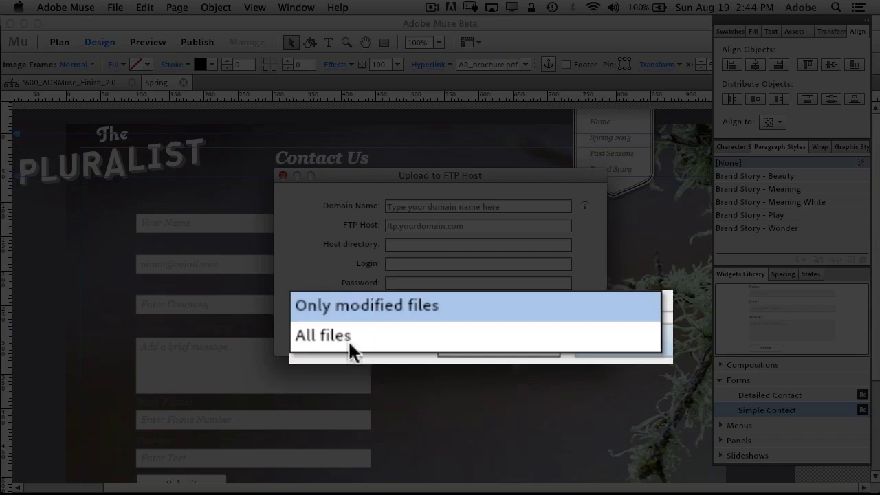
left_click(386, 307)
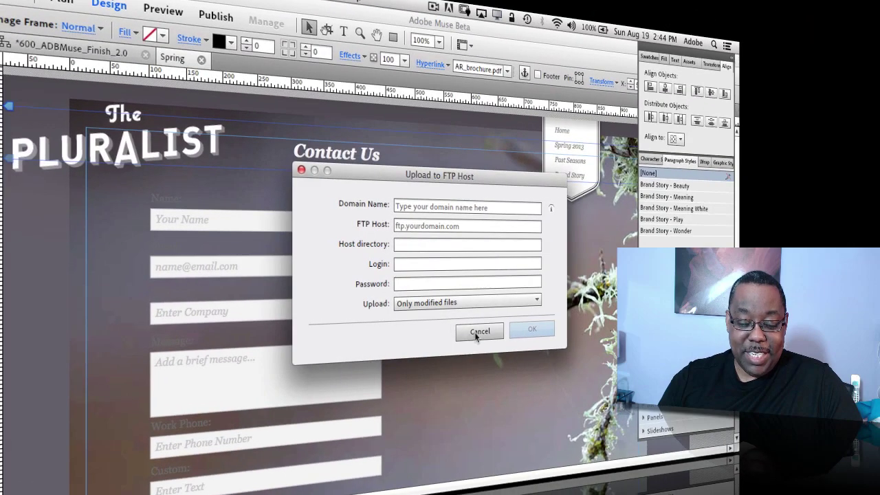
Cancel the Upload to FTP Host dialog without uploading
left_click(480, 331)
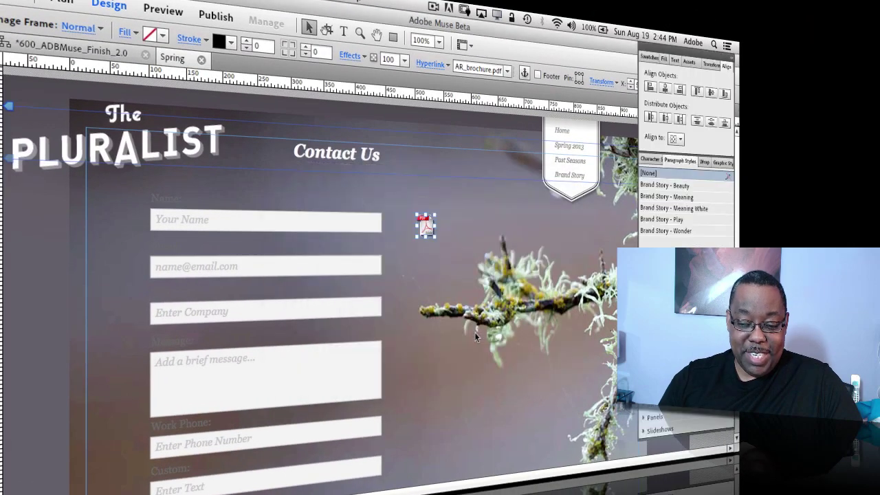